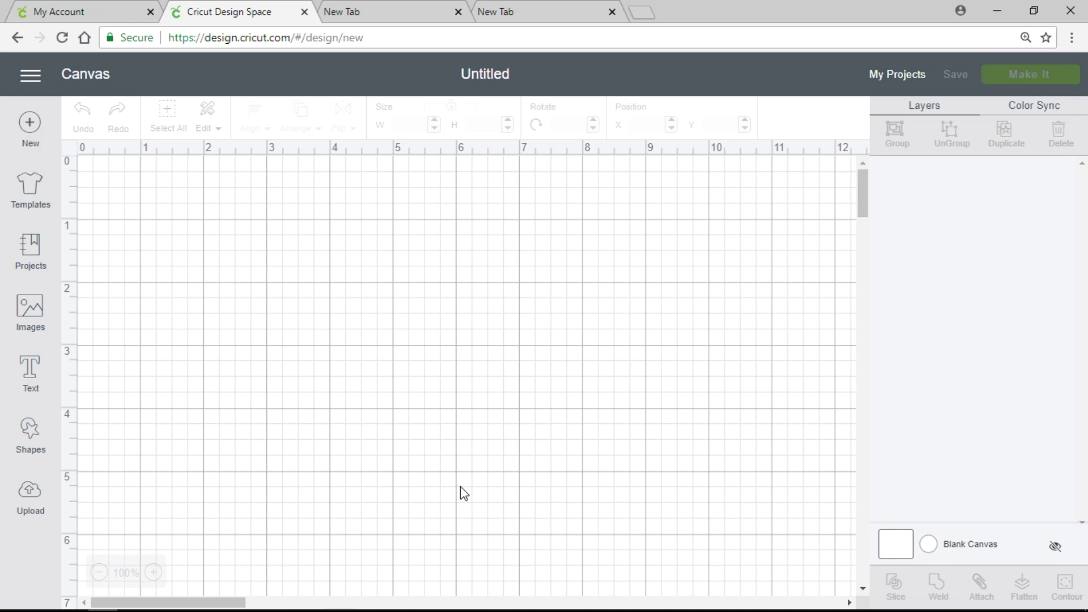
# Add a blank text box and browse the All, System and Cricut font lists.
pyautogui.click(30, 374)
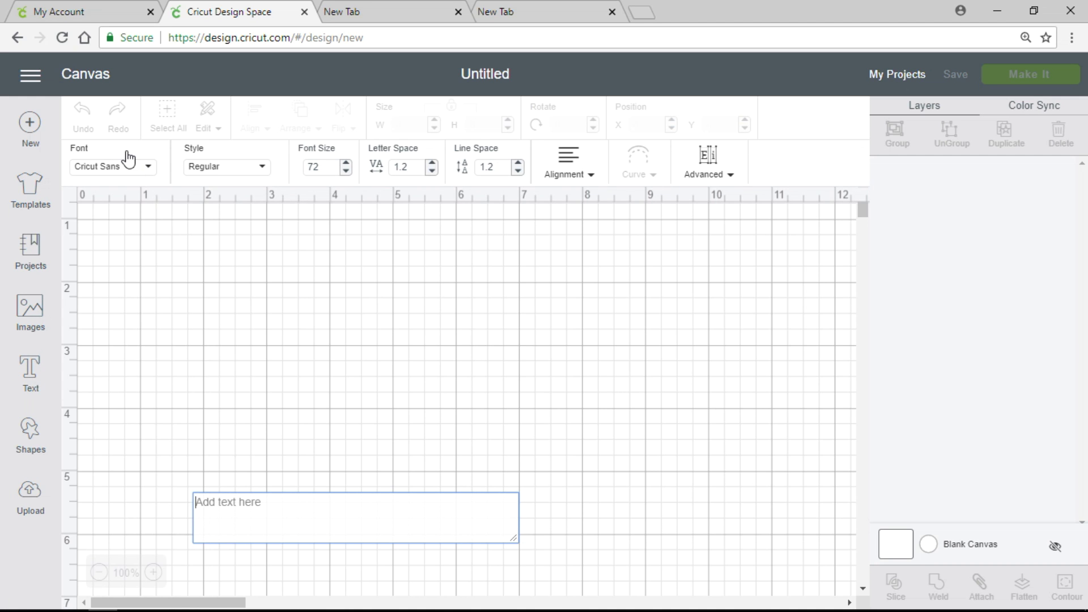
pyautogui.click(129, 176)
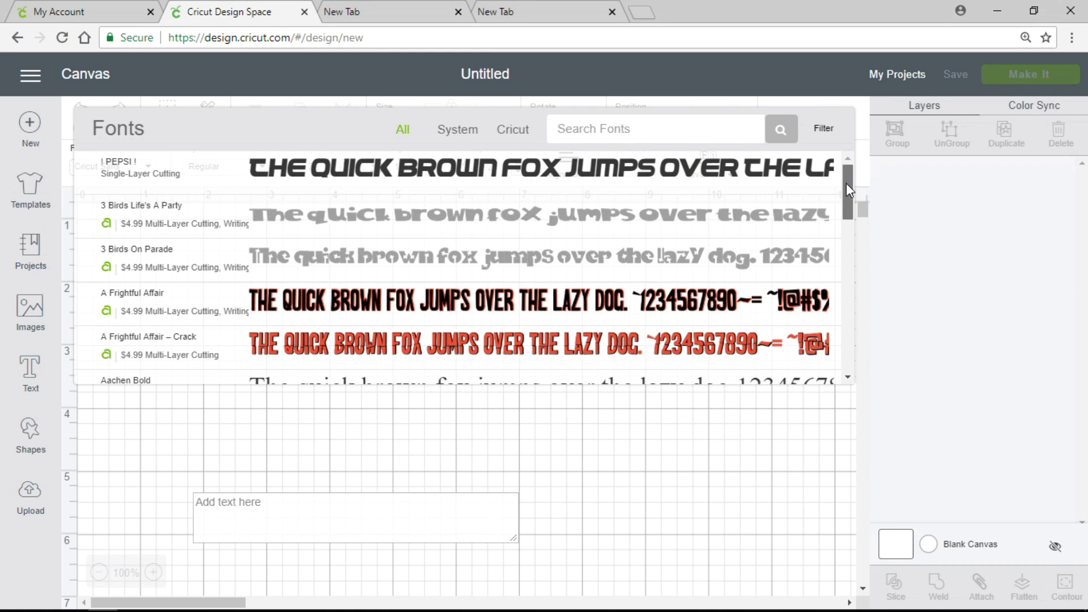
pyautogui.moveTo(847, 184); pyautogui.dragTo(844, 217)
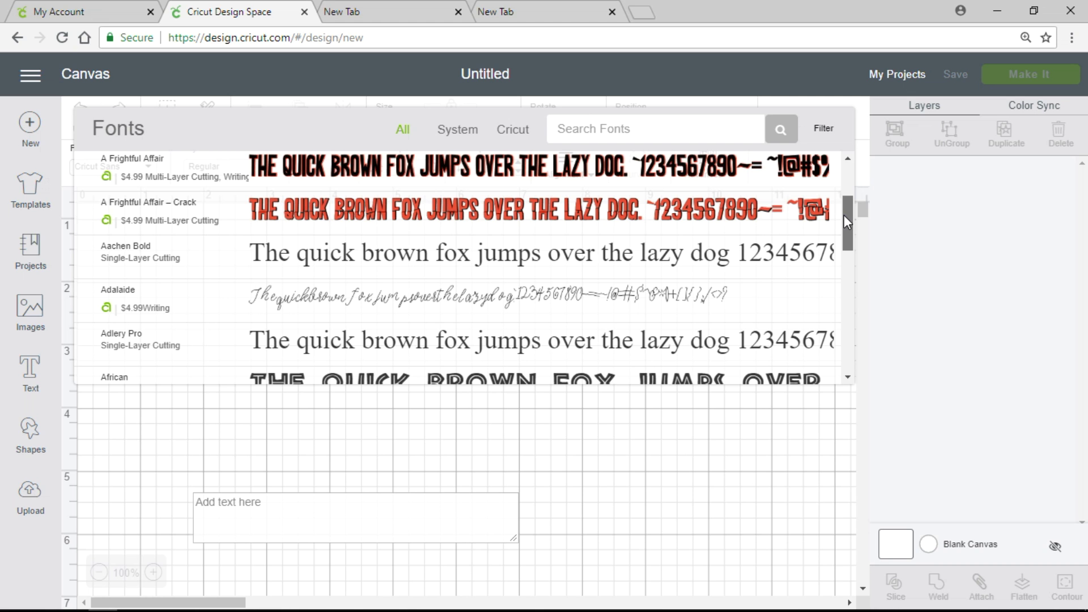
pyautogui.moveTo(844, 216); pyautogui.dragTo(831, 330)
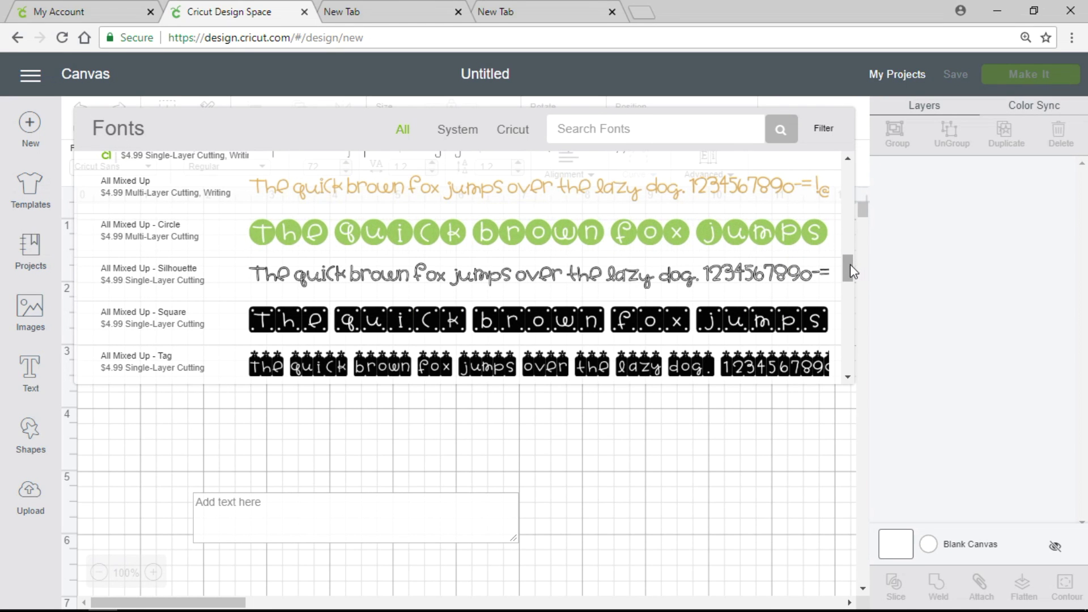
pyautogui.click(456, 134)
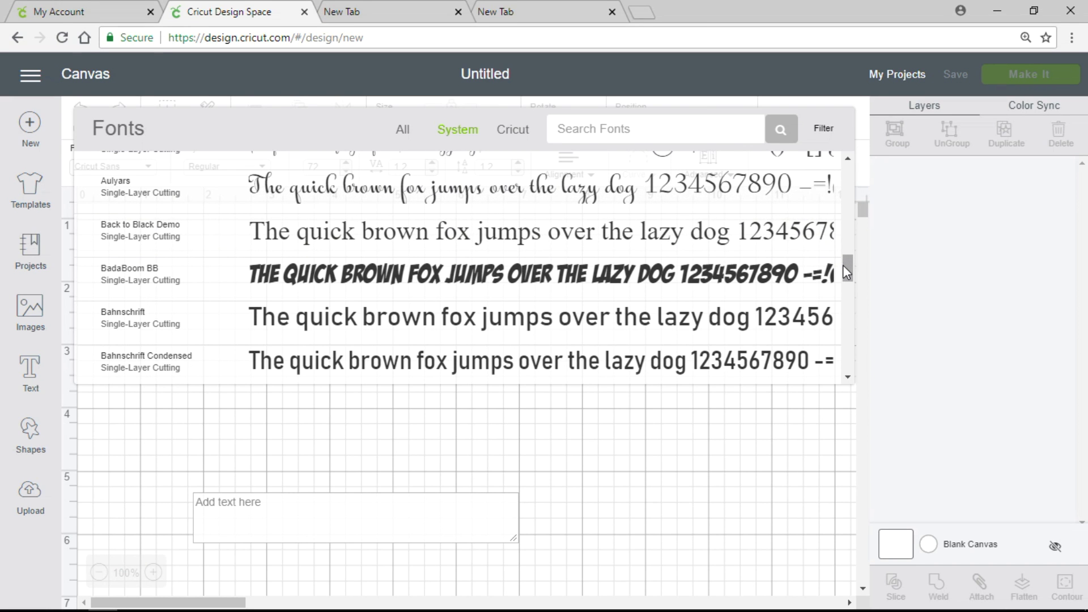
pyautogui.moveTo(848, 272); pyautogui.dragTo(846, 345)
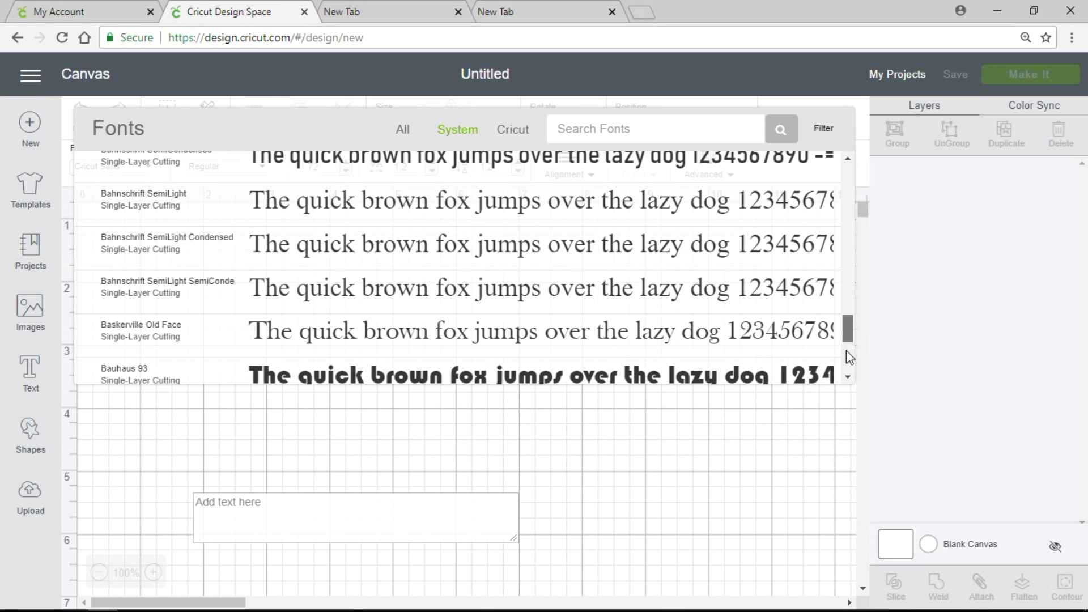
pyautogui.click(513, 132)
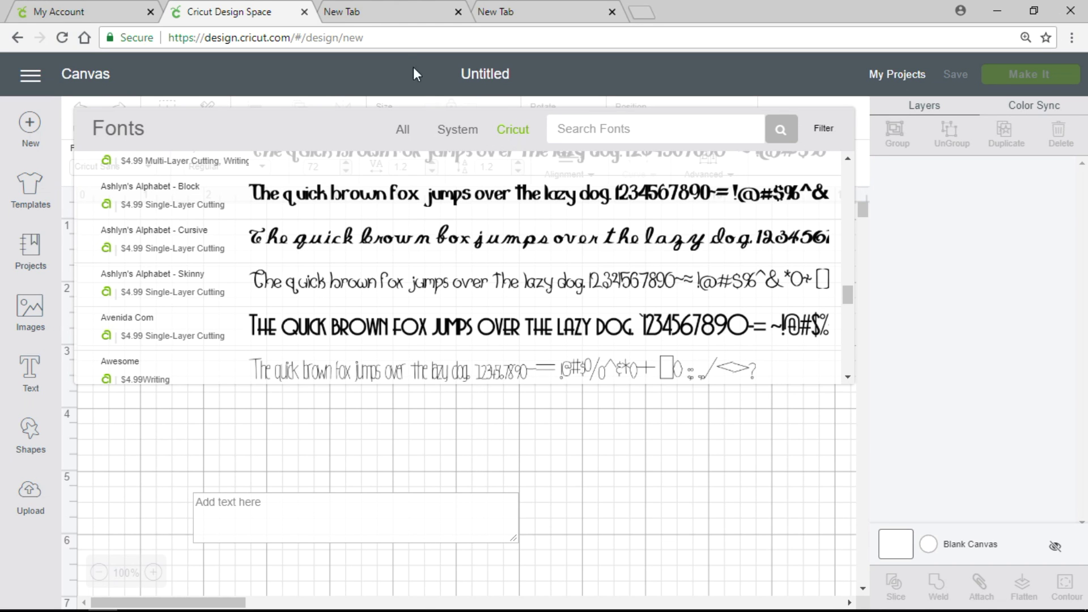
pyautogui.click(378, 12)
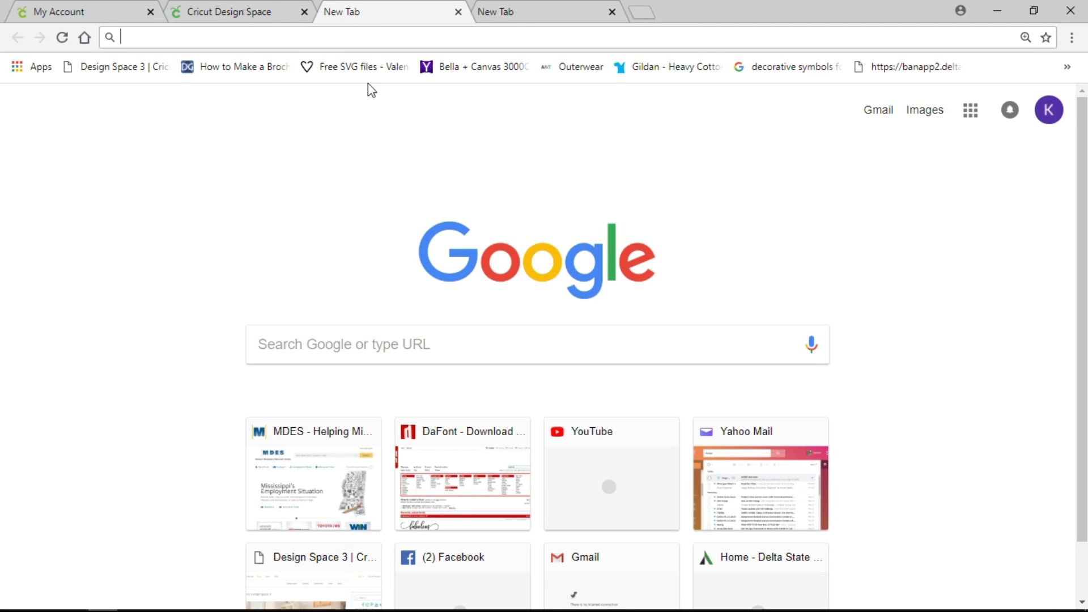
pyautogui.write('www.')
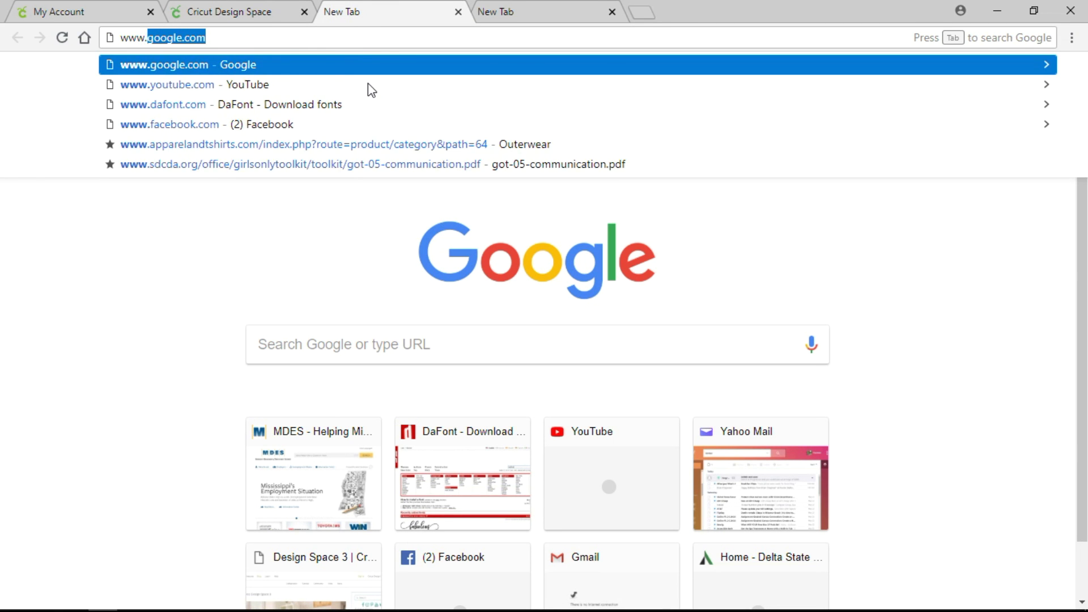
pyautogui.write('dafont.com')
# Download the Fabulous font from dafont.com and open its zip file.
pyautogui.press('Return')
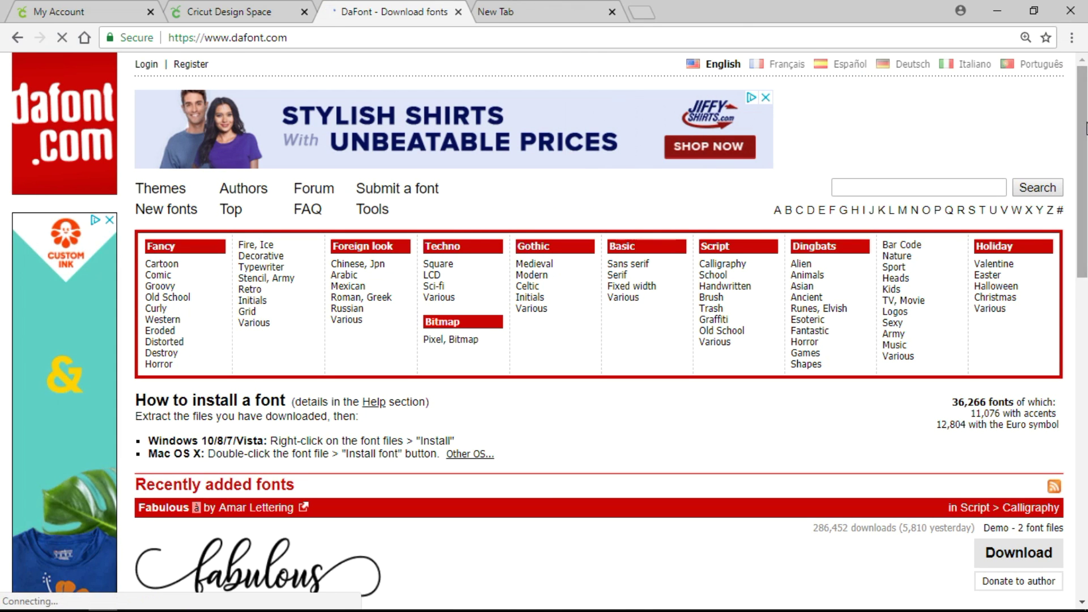
pyautogui.moveTo(1083, 134); pyautogui.dragTo(1076, 230)
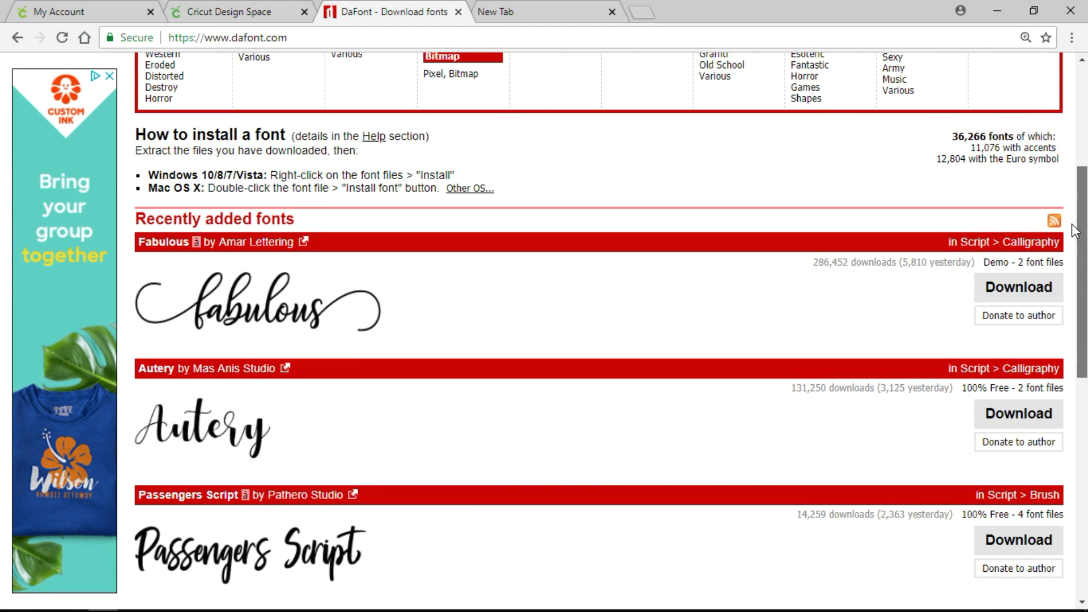
pyautogui.moveTo(1076, 230); pyautogui.dragTo(1069, 248)
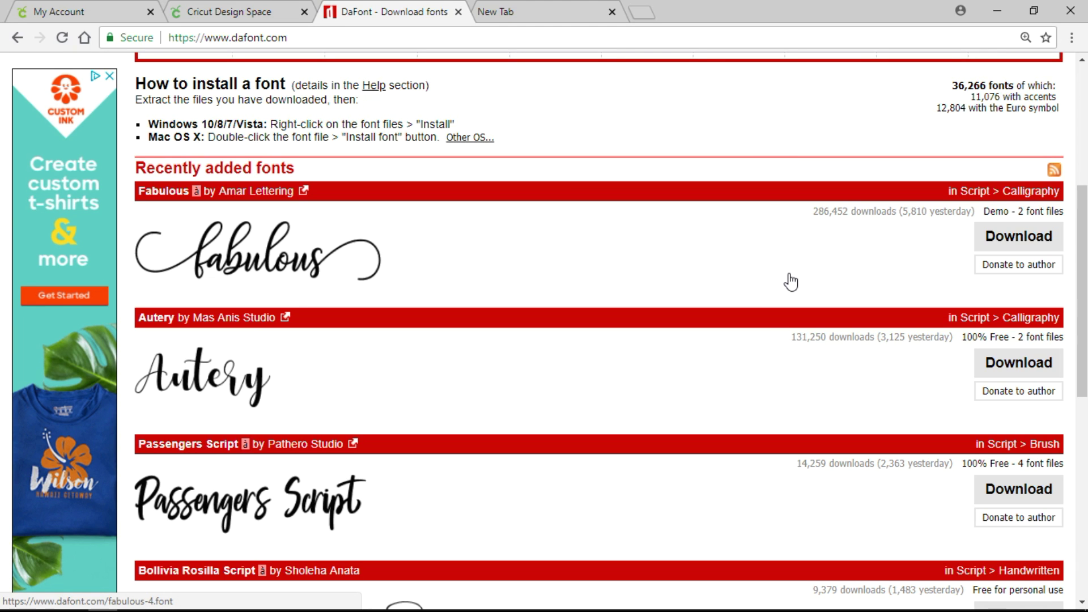
pyautogui.click(1006, 241)
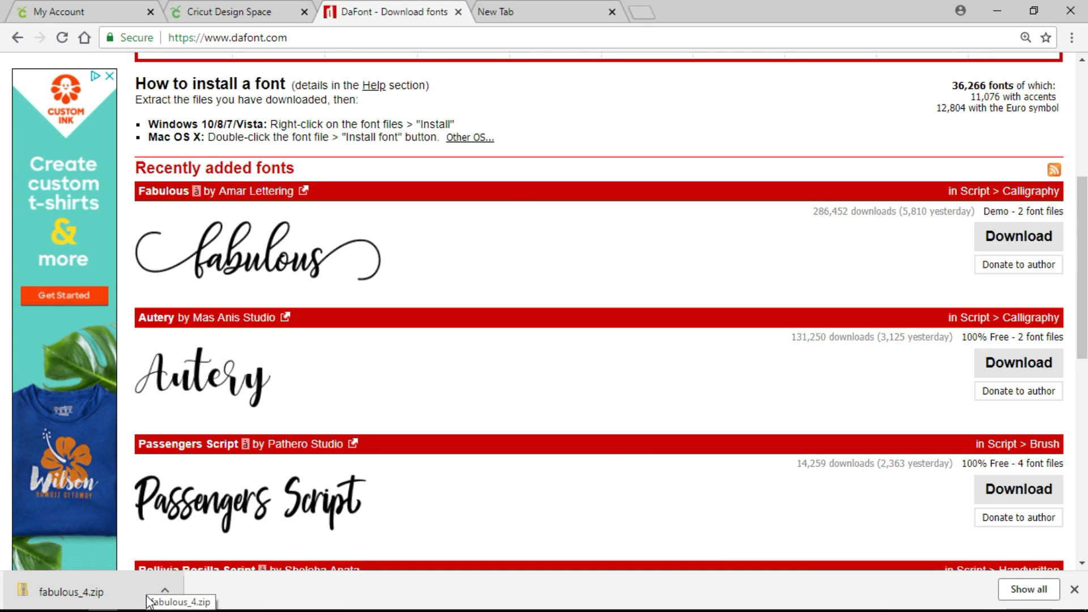
pyautogui.click(94, 598)
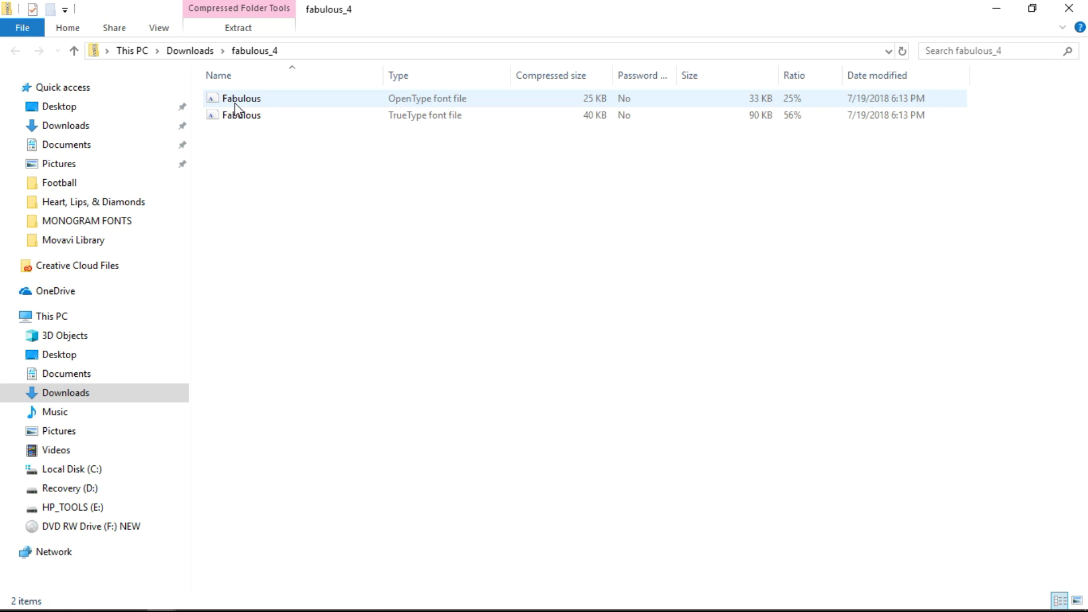
# Install the Fabulous TrueType font from its preview, then bring the DaFont page back.
pyautogui.rightClick(386, 115)
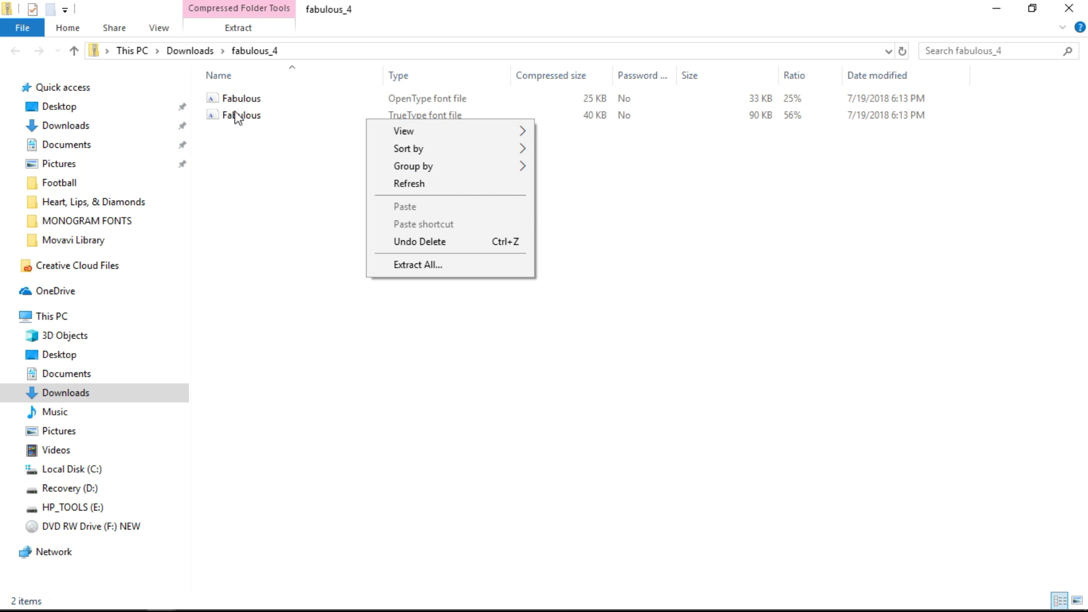
pyautogui.click(243, 168)
pyautogui.doubleClick(339, 122)
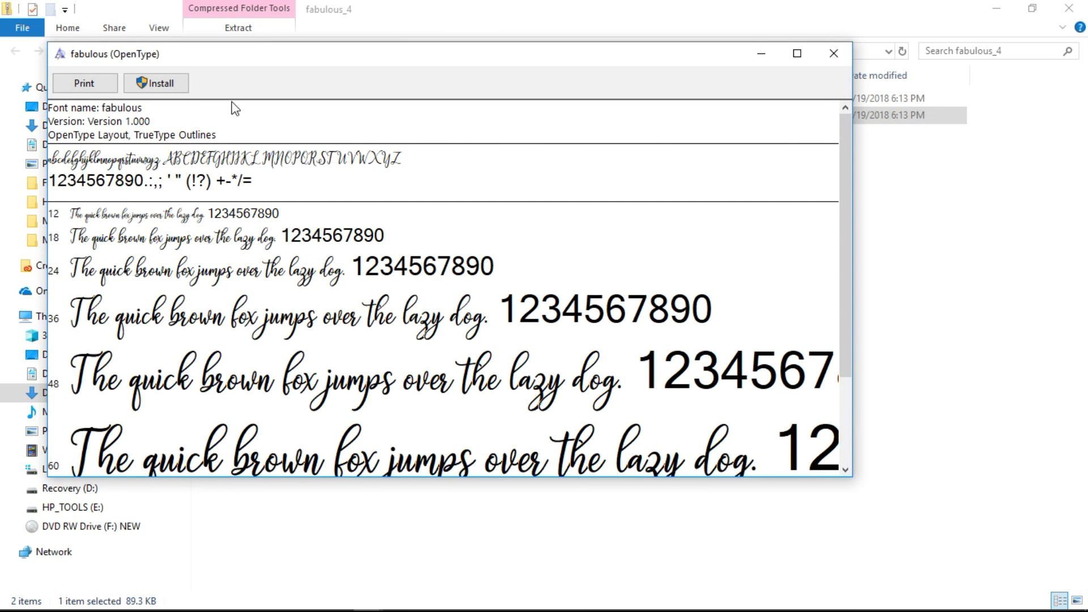
pyautogui.click(160, 83)
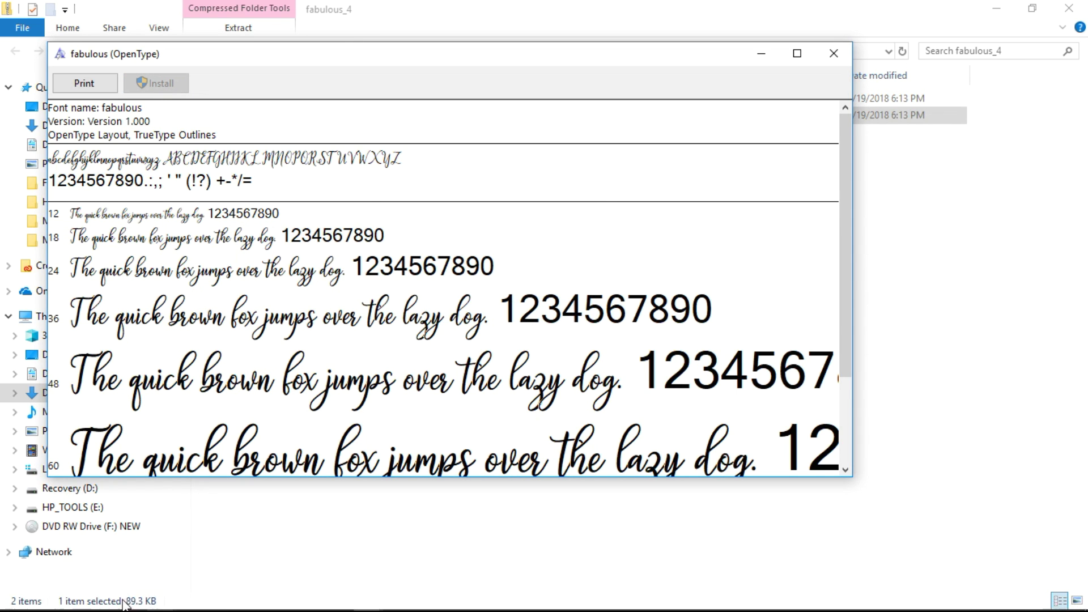
pyautogui.click(118, 566)
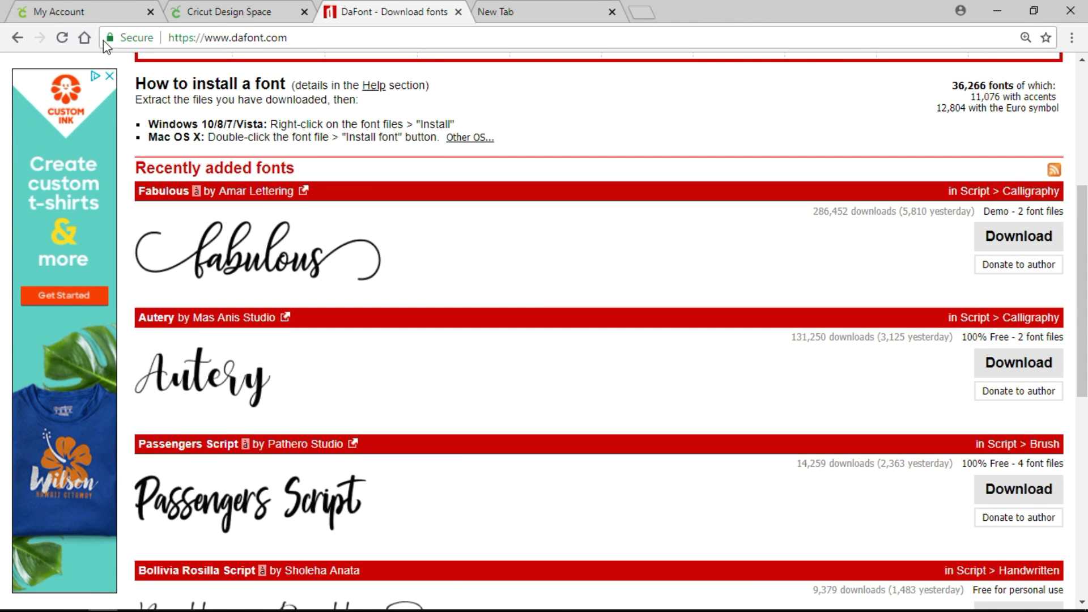
# Return to the Design Space canvas, try the font search, then leave the unsaved page.
pyautogui.click(261, 21)
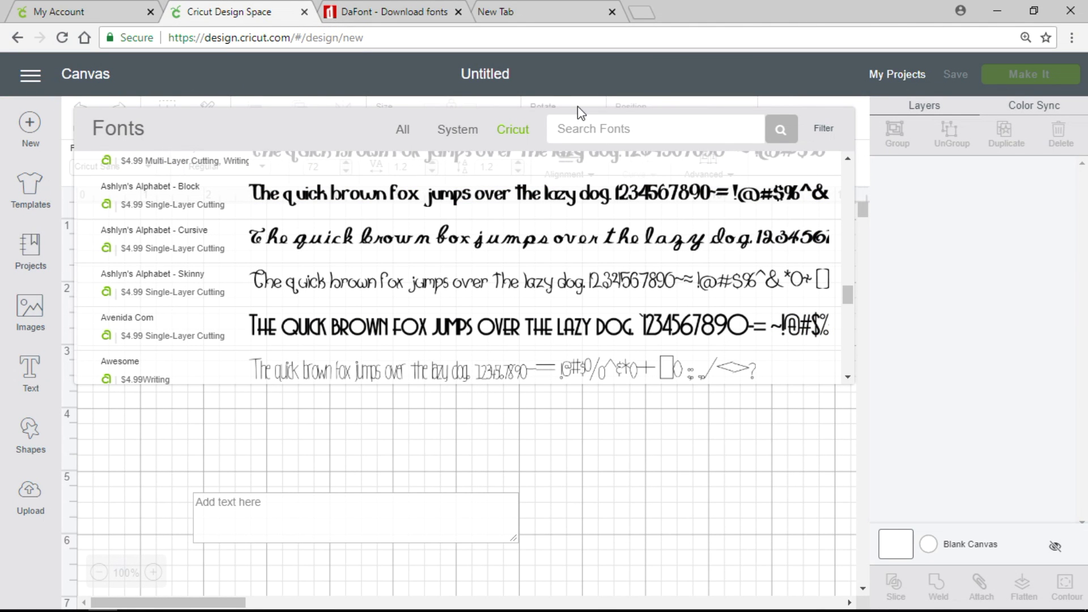
pyautogui.click(566, 118)
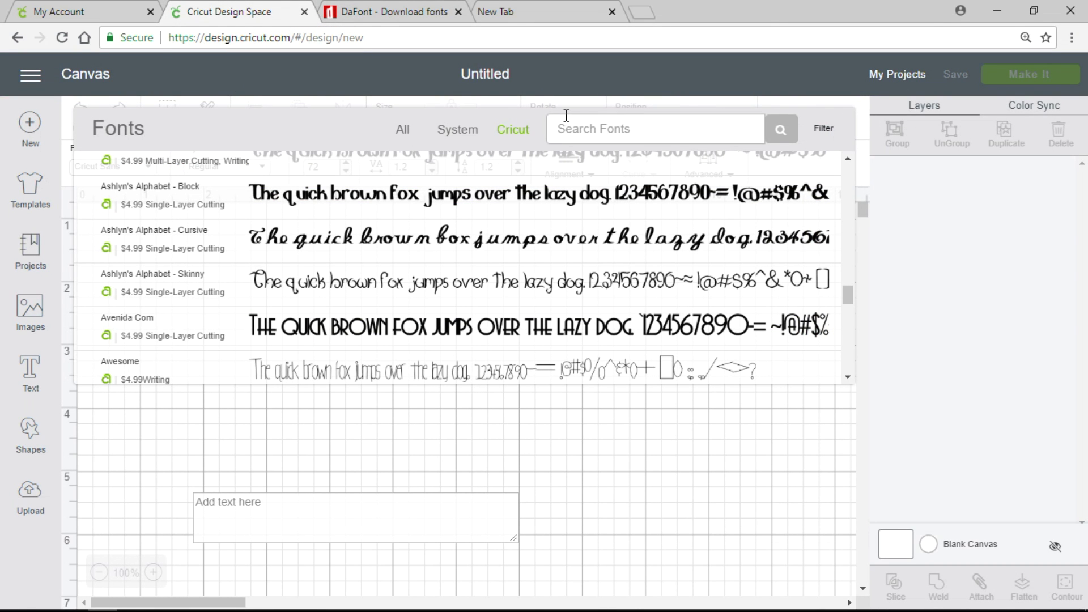
pyautogui.write('fabul')
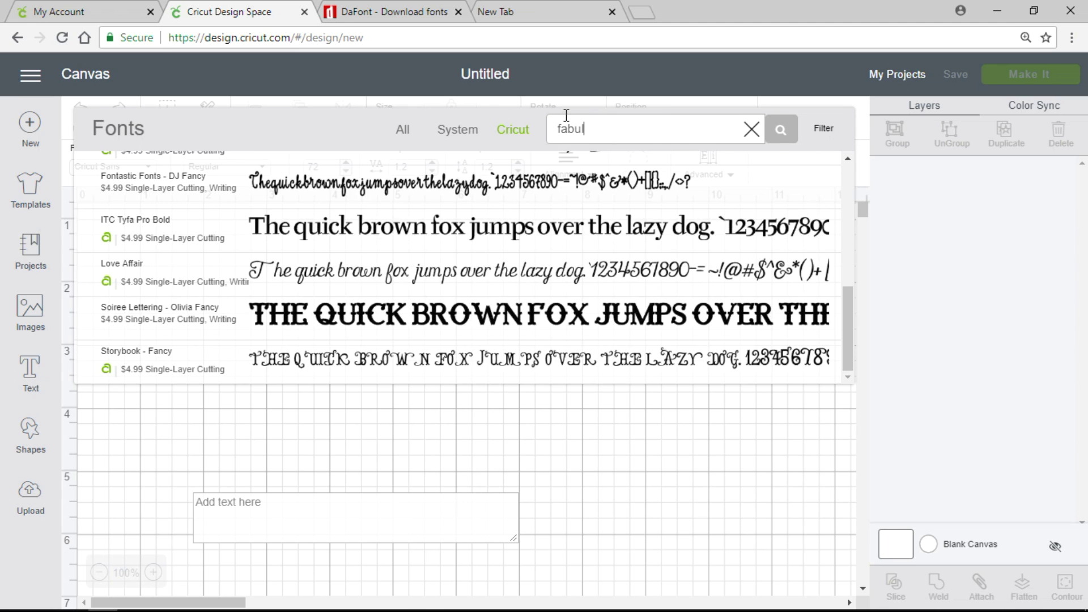
pyautogui.write('ous')
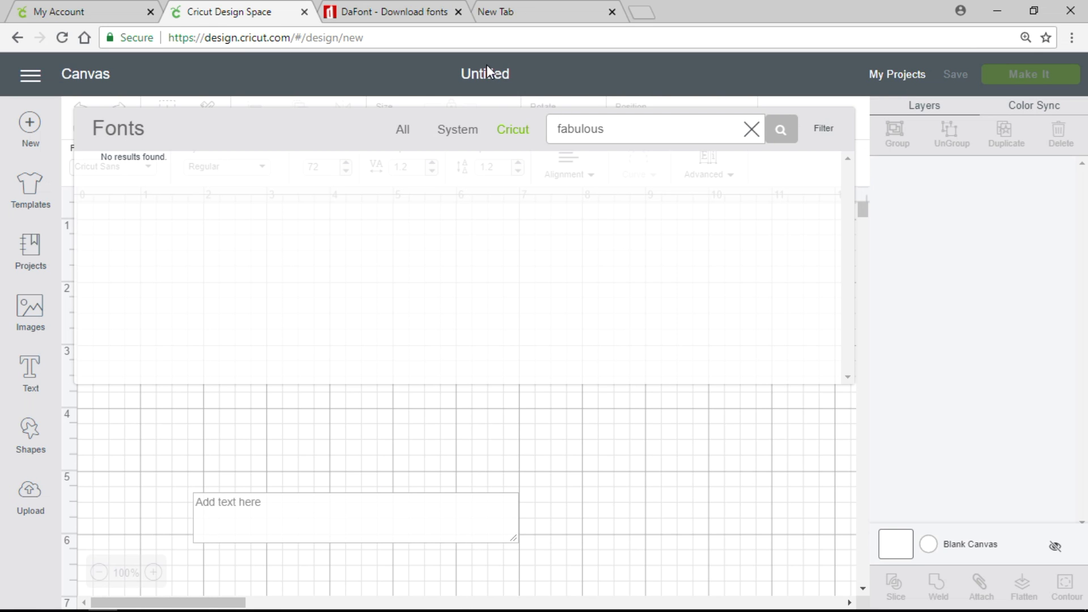
pyautogui.click(304, 13)
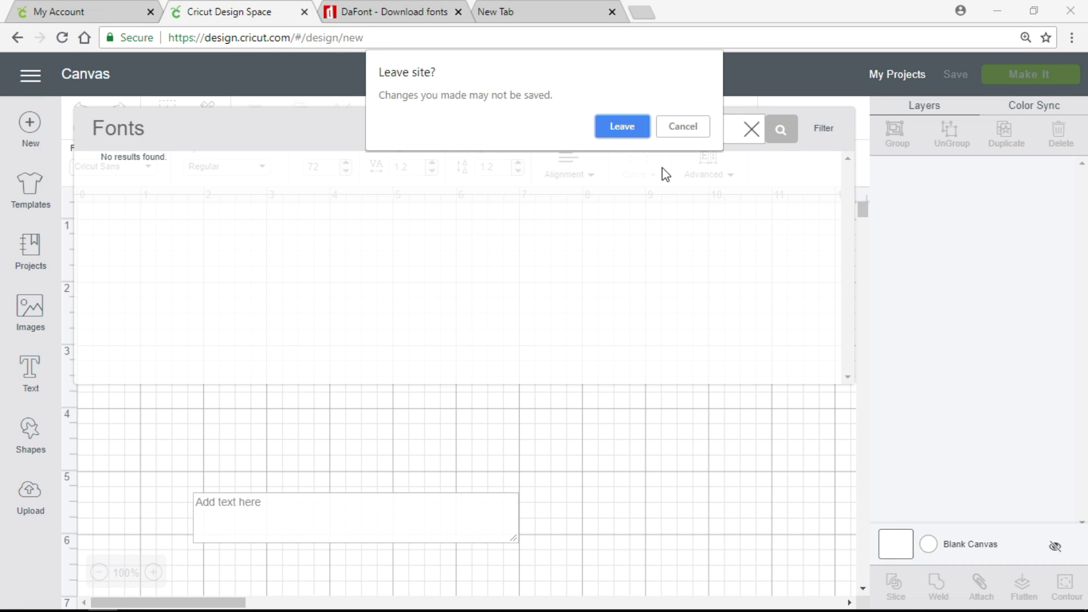
pyautogui.click(622, 126)
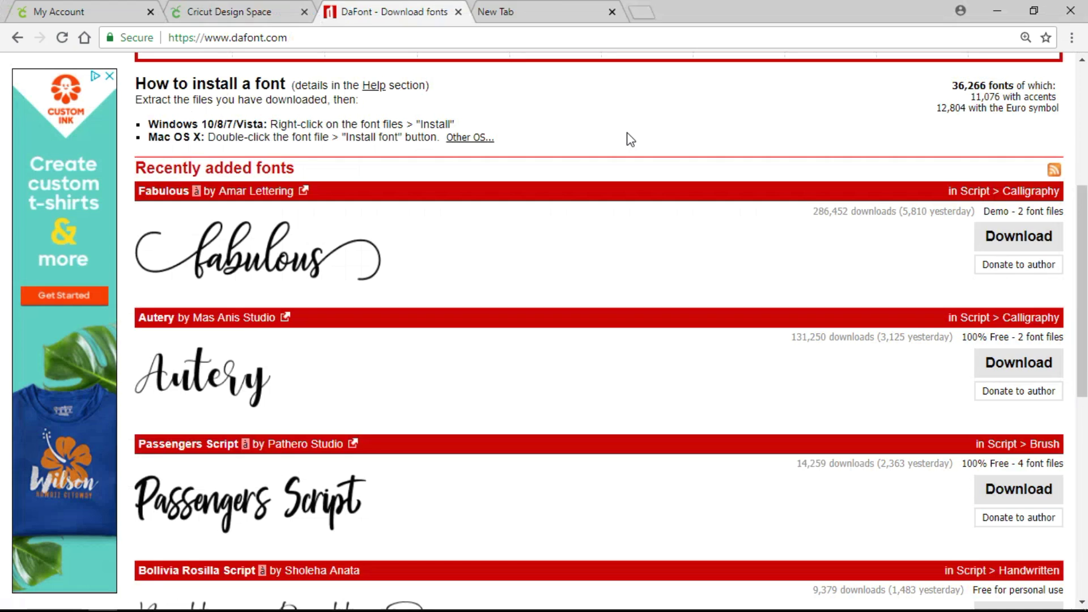
# Reopen Design Space from its bookmark, sign in, and start a new blank project.
pyautogui.click(378, 21)
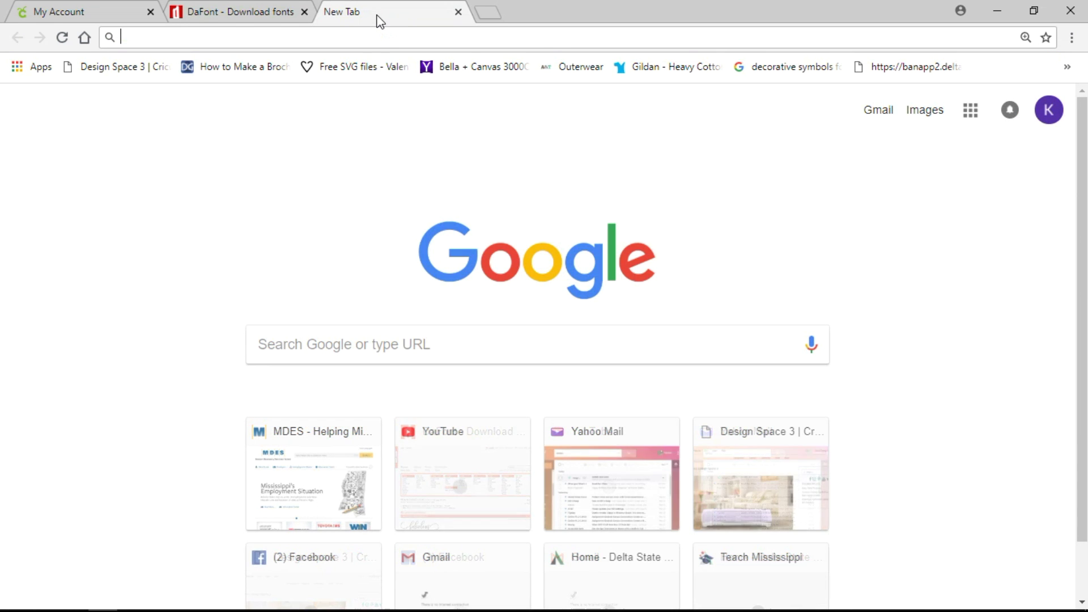
pyautogui.click(144, 67)
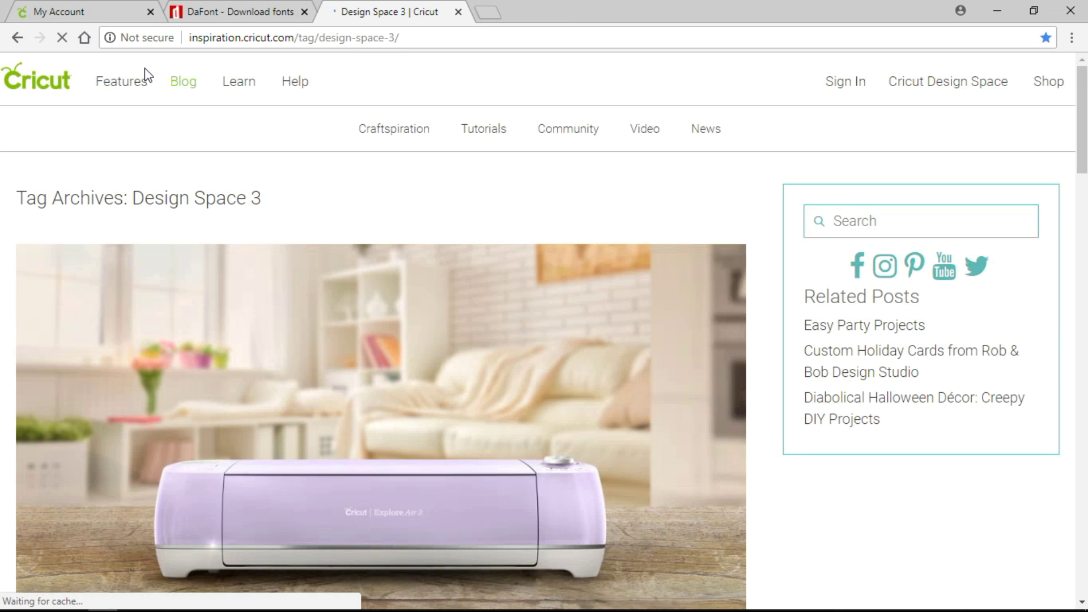
pyautogui.click(825, 85)
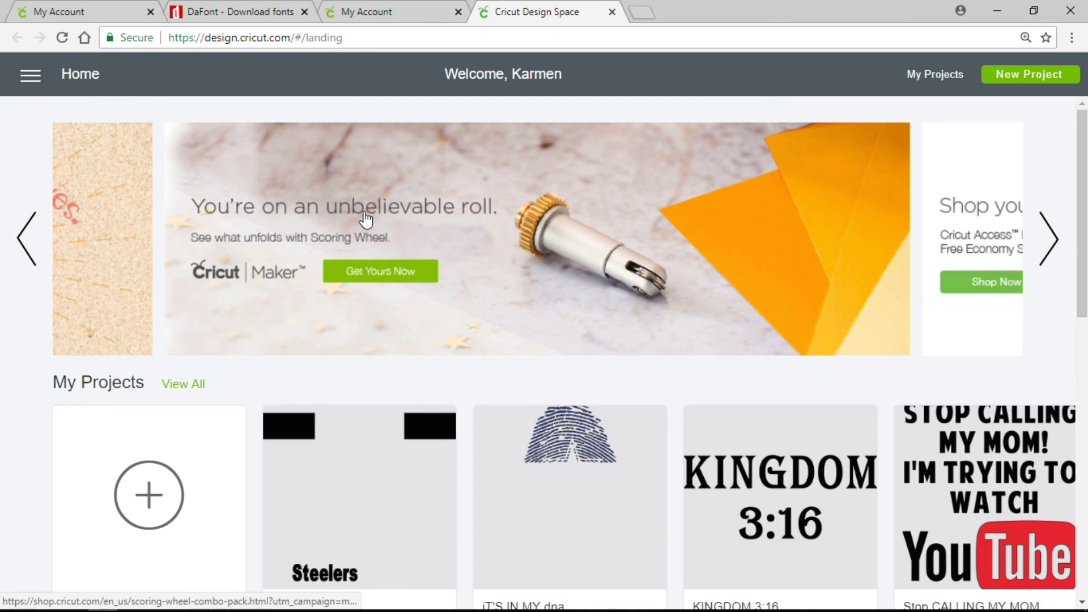
pyautogui.click(145, 489)
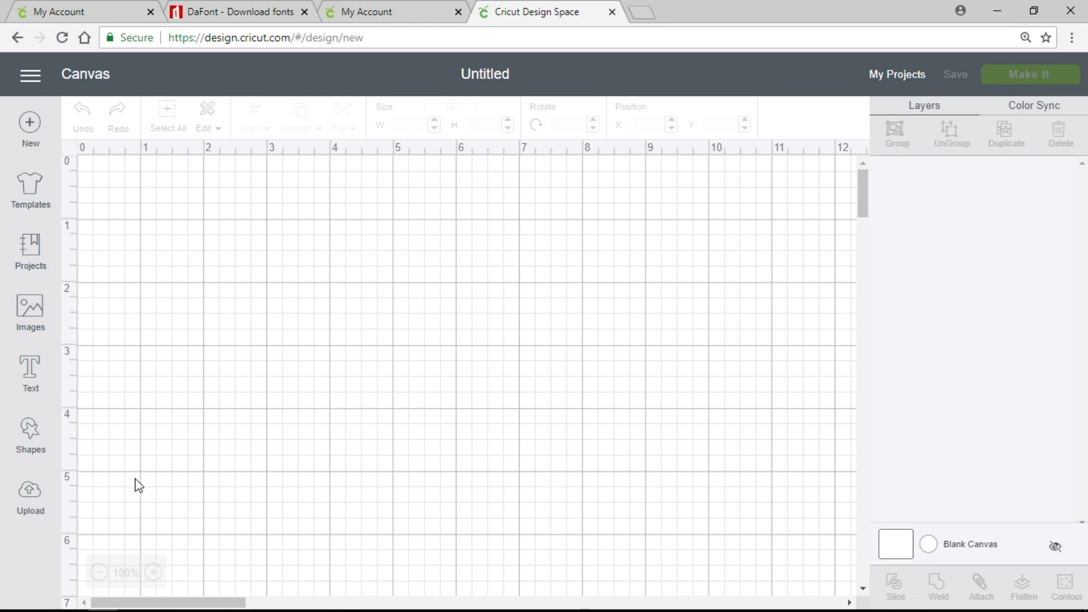
# Add a text box in the fabulous font, type 'Yayyy!!!', and move it up.
pyautogui.click(31, 374)
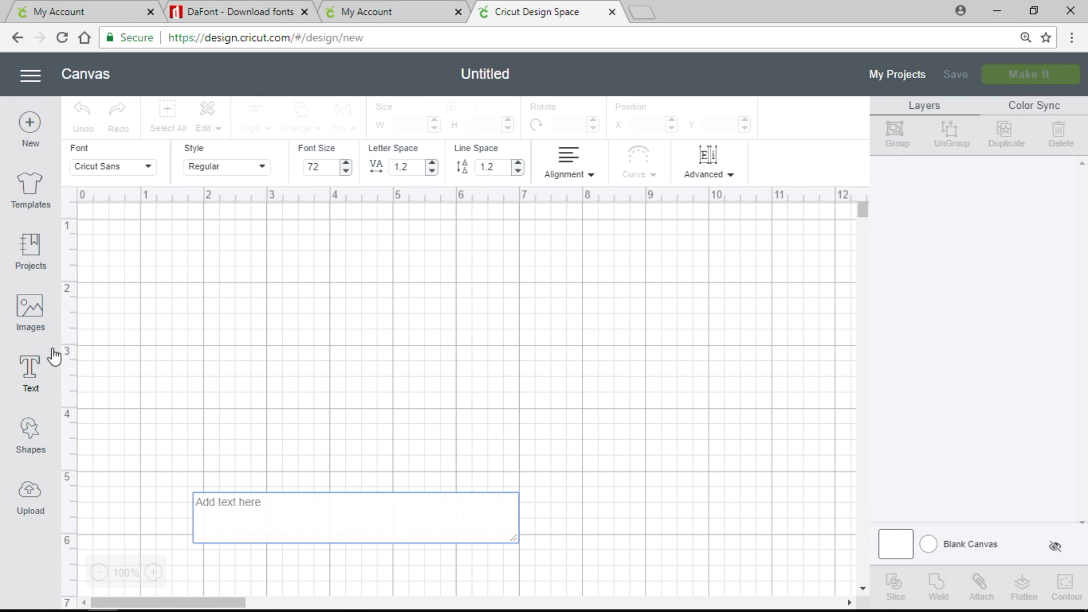
pyautogui.click(130, 170)
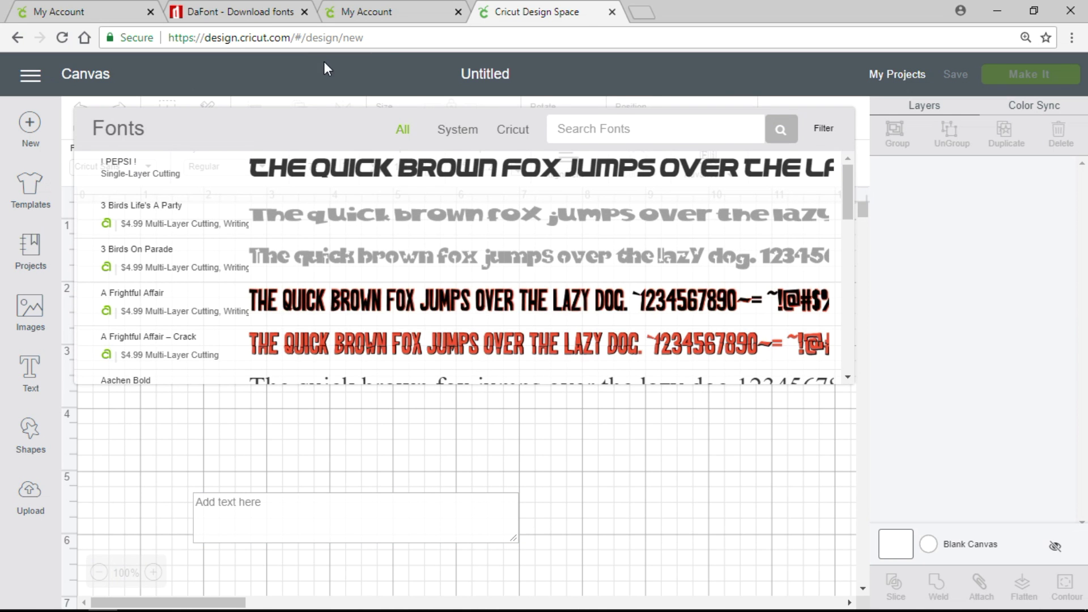
pyautogui.click(598, 126)
pyautogui.write('fab')
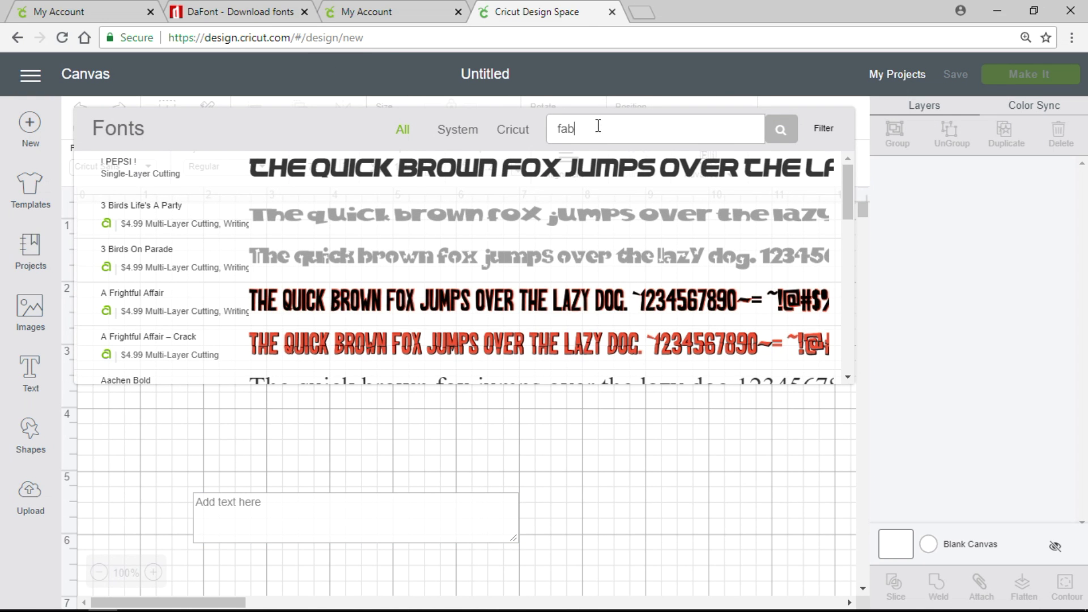
pyautogui.write('ulo')
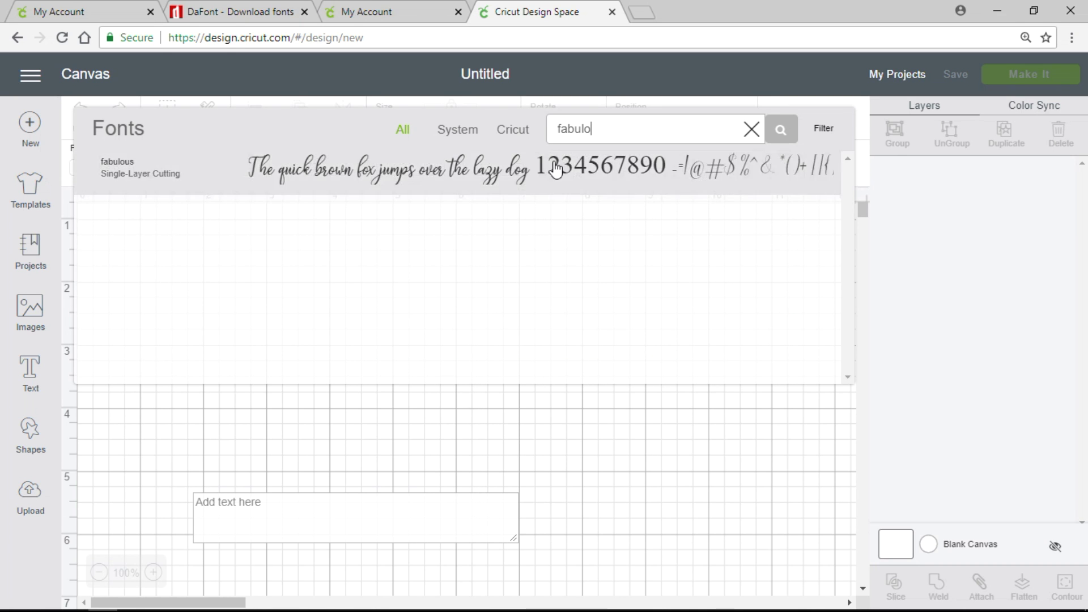
pyautogui.click(542, 173)
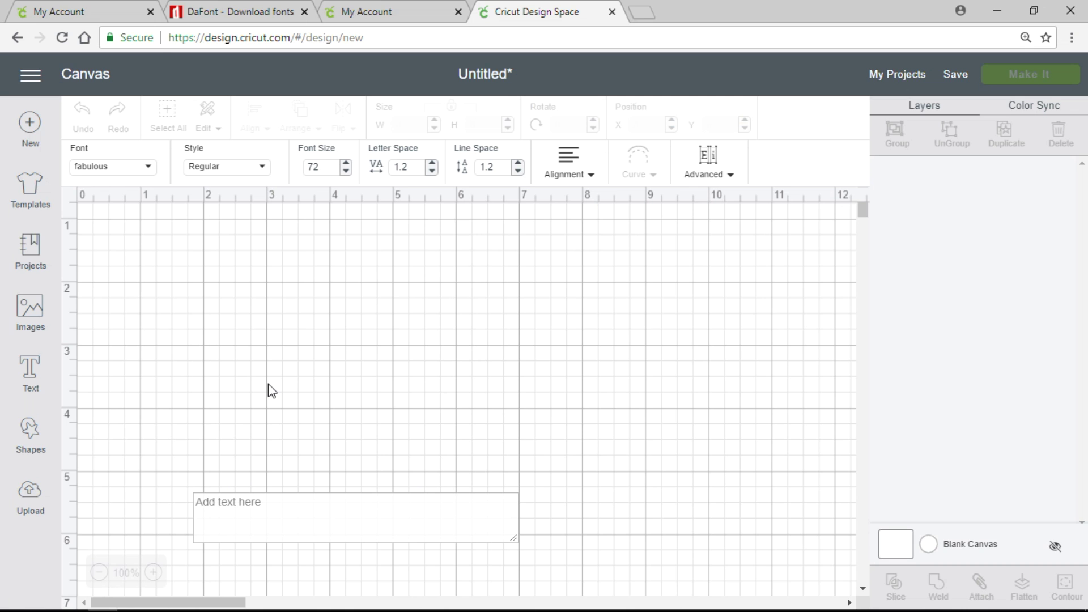
pyautogui.click(250, 496)
pyautogui.write('Y')
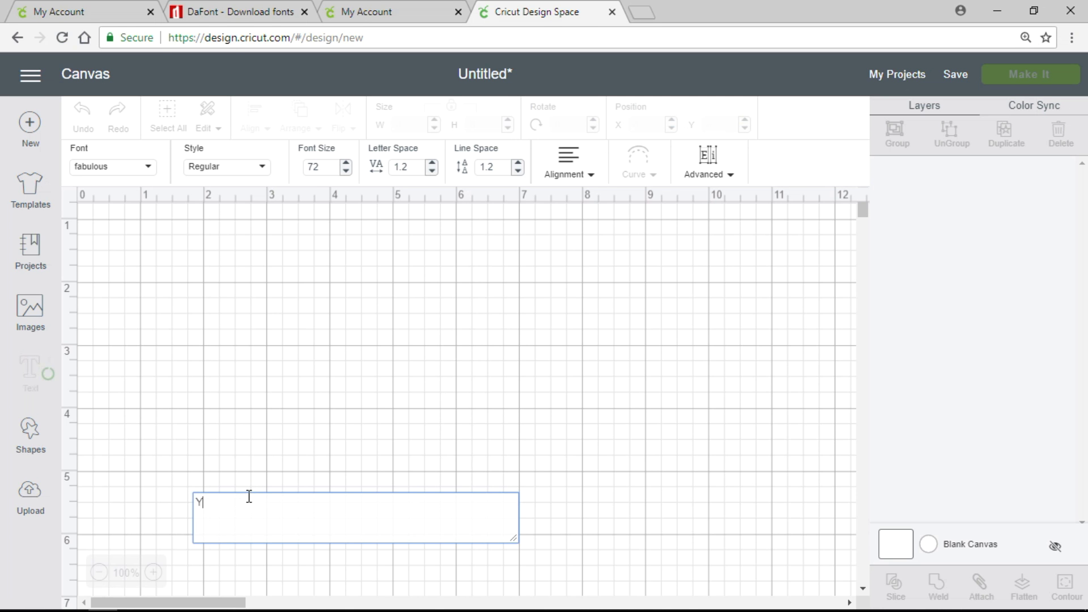
pyautogui.write('ayyy')
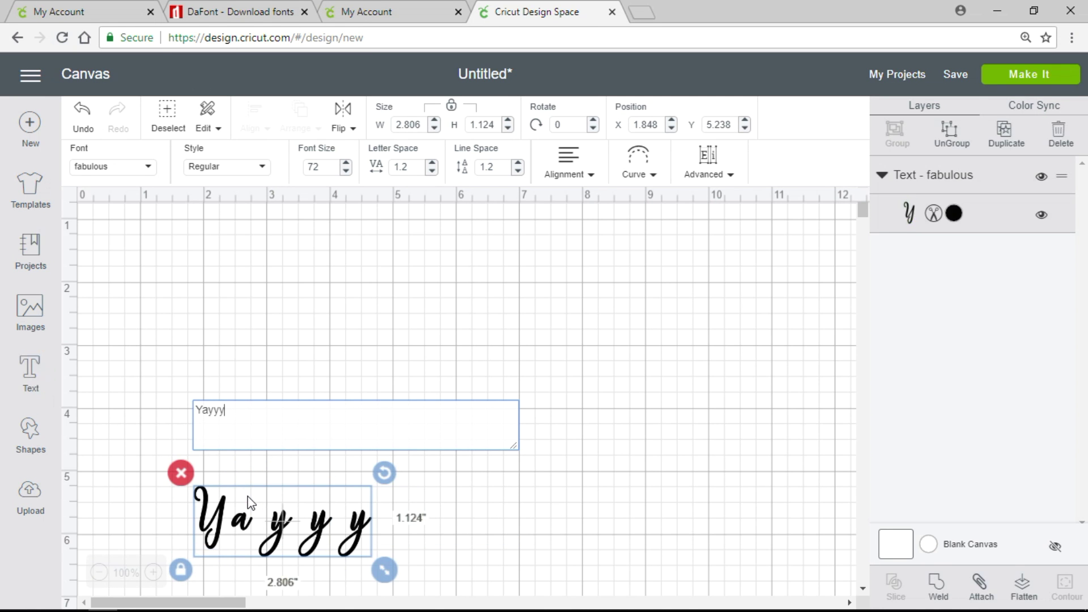
pyautogui.write('!!!')
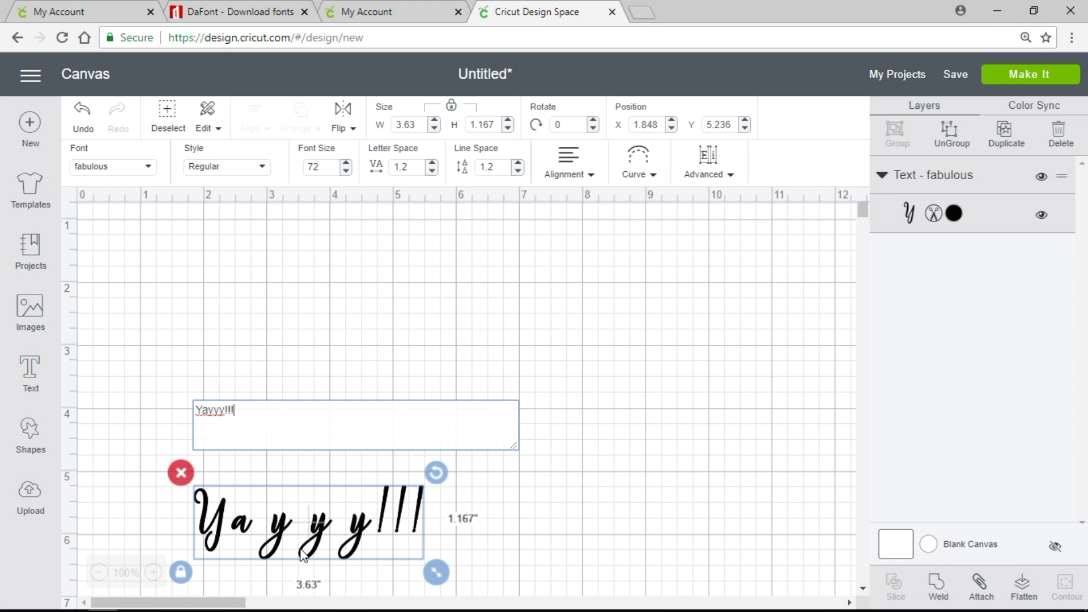
pyautogui.moveTo(302, 551); pyautogui.dragTo(290, 469)
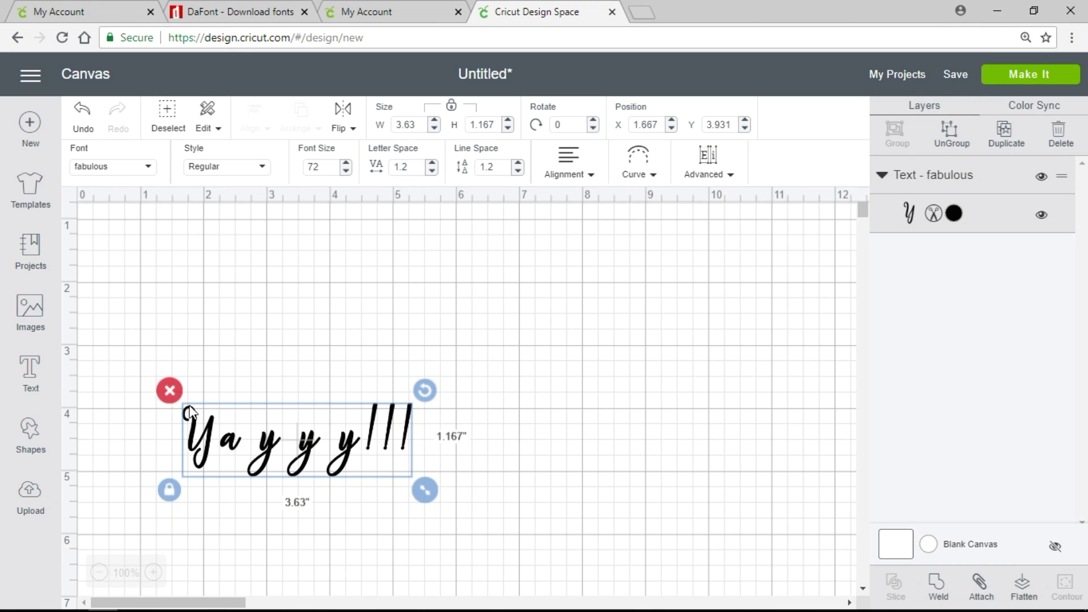
# Delete the Yayyy!!! text, return to the DaFont tab, and open a new tab.
pyautogui.click(170, 390)
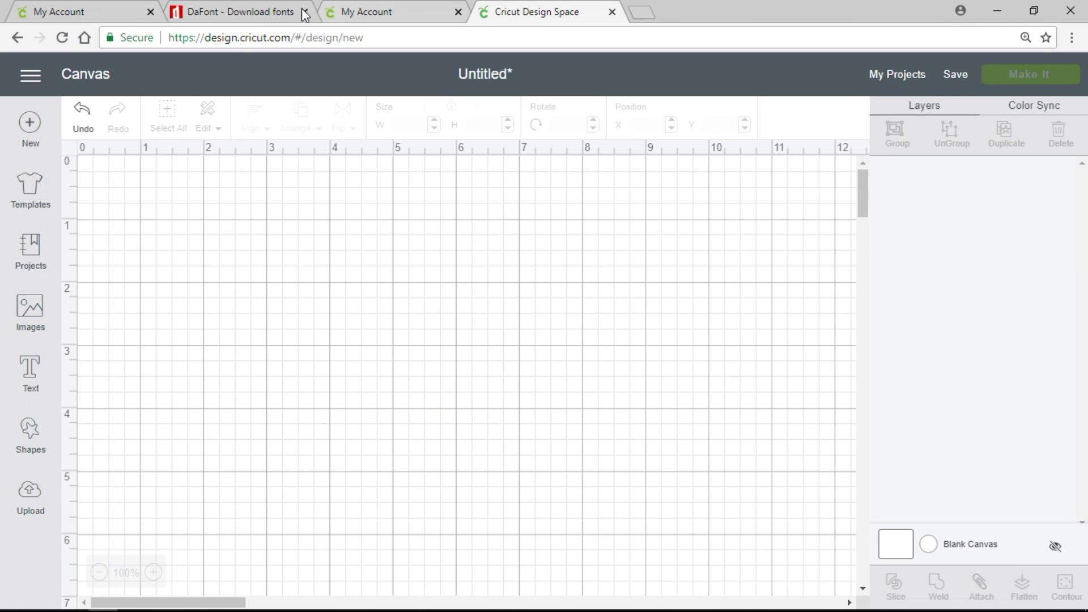
pyautogui.click(245, 14)
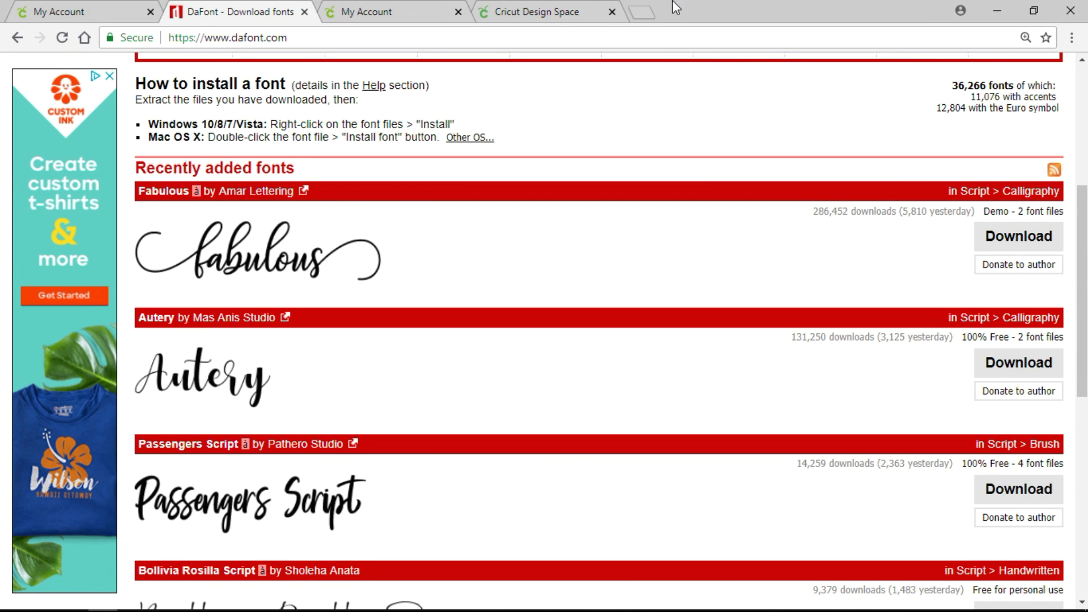
pyautogui.scroll(4, 731, 85)
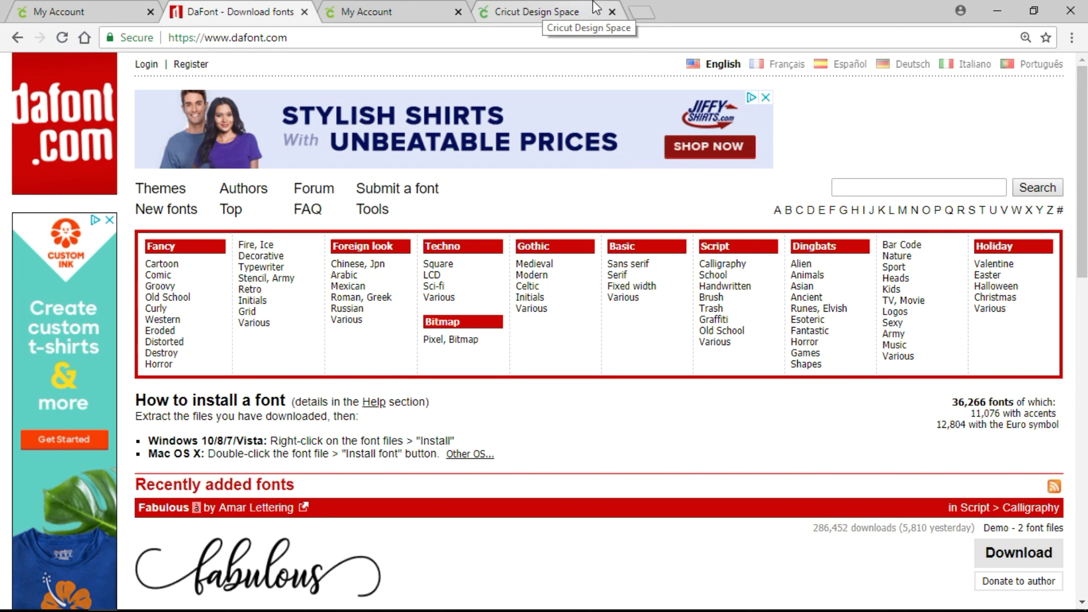
pyautogui.click(639, 11)
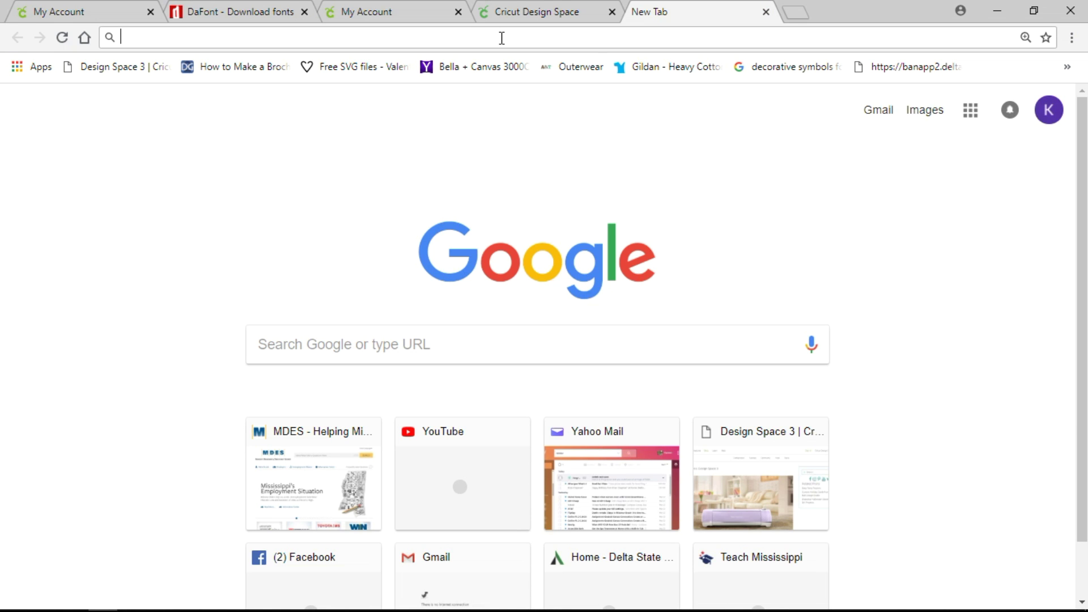
pyautogui.write('www.1001')
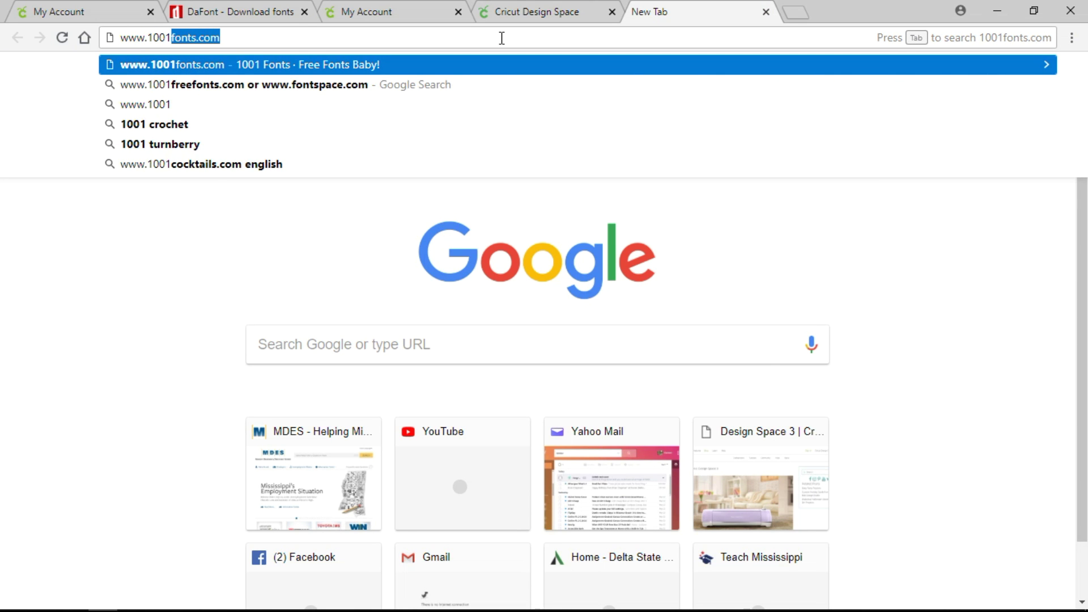
pyautogui.write('fonts')
pyautogui.press('Return')
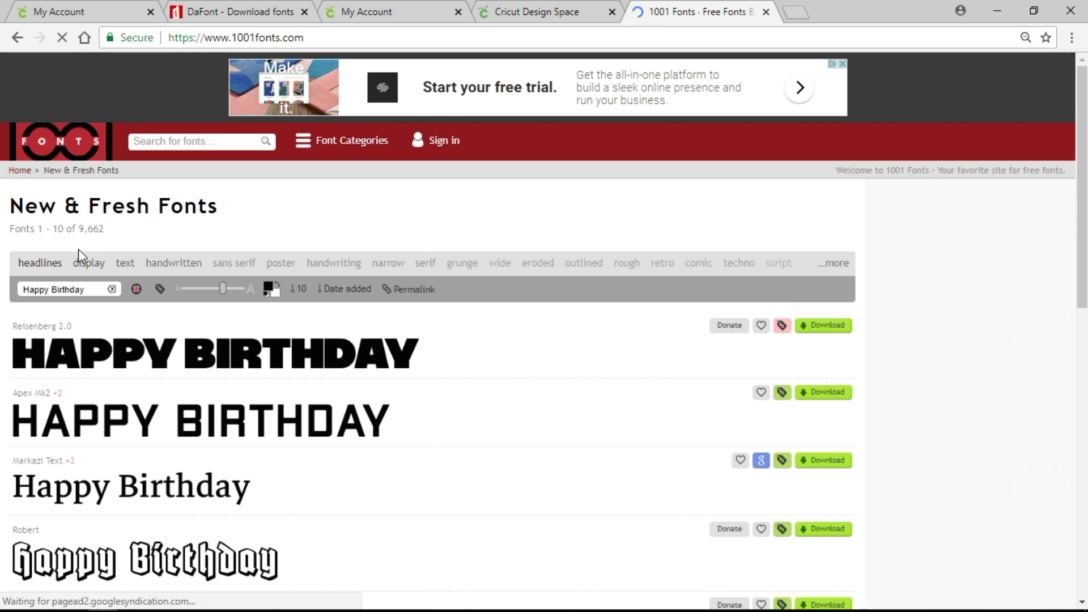
# Clear the Happy Birthday preview text, view page 2, then filter to poster fonts.
pyautogui.click(27, 162)
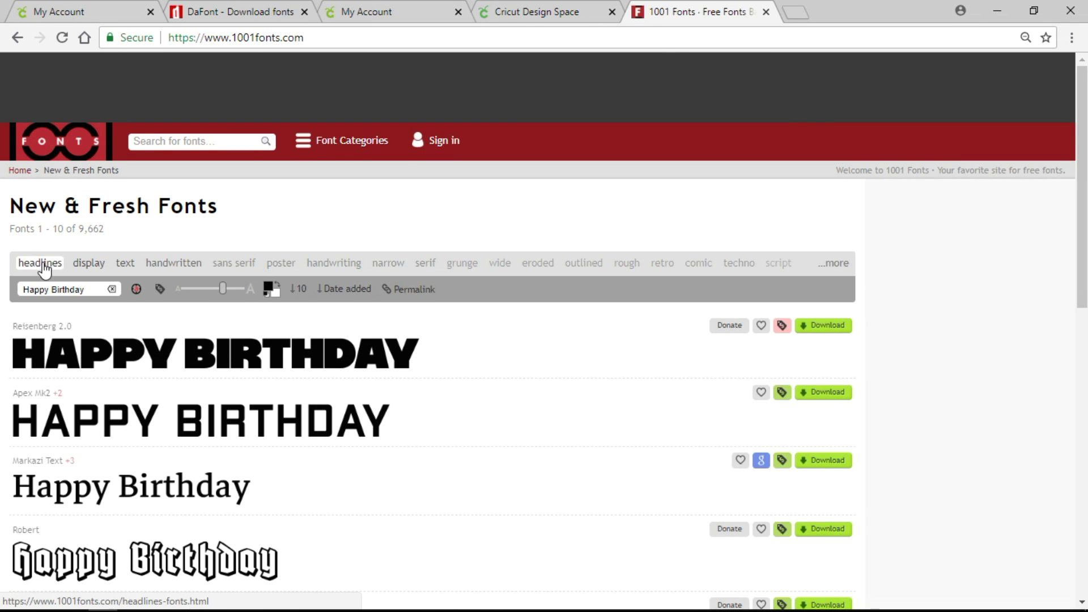
pyautogui.click(111, 289)
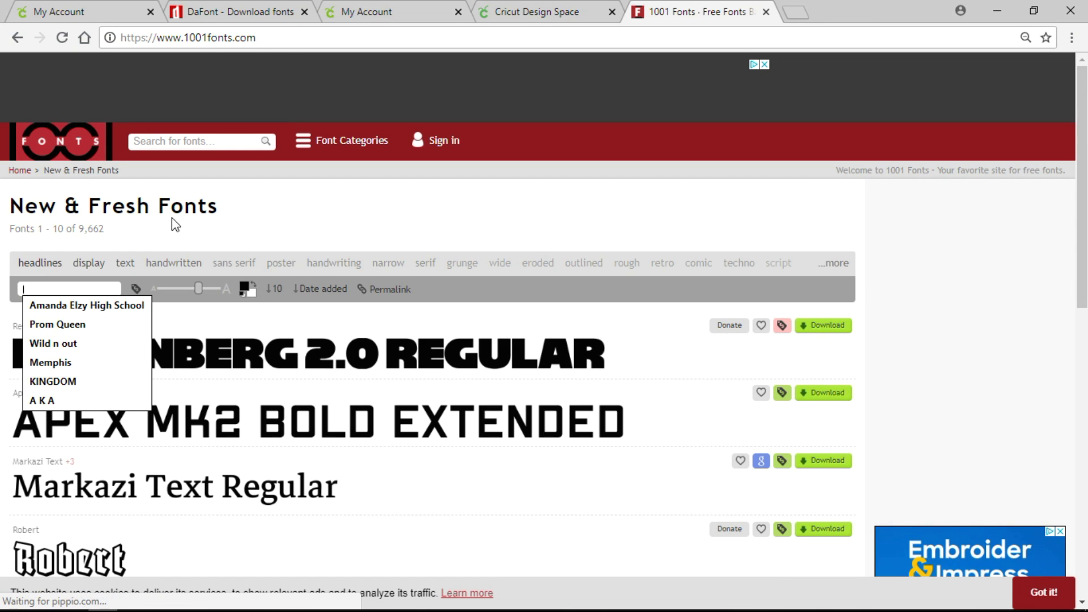
pyautogui.click(329, 218)
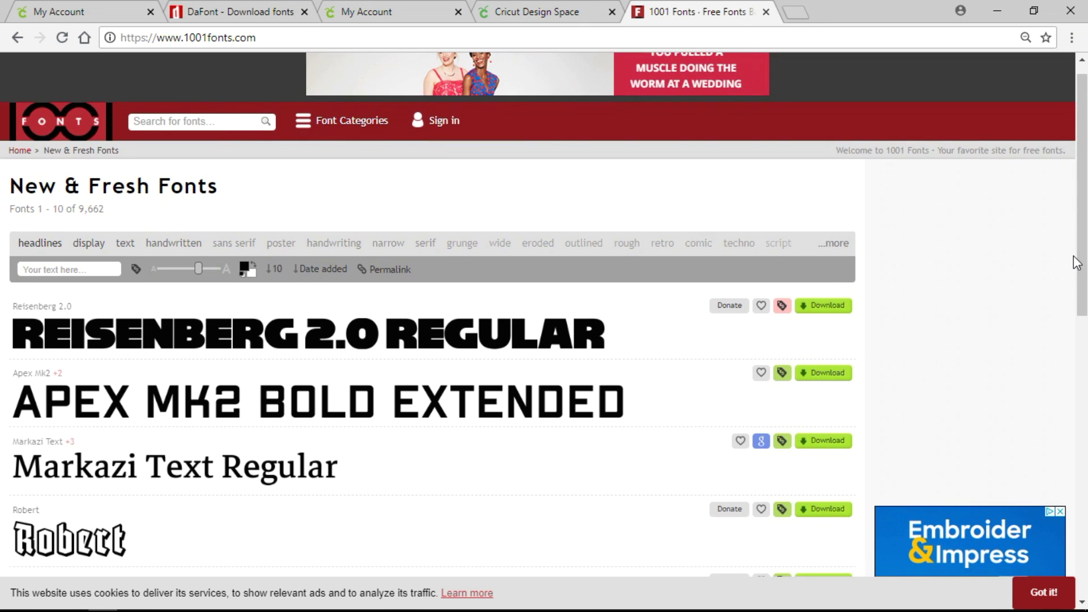
pyautogui.scroll(-2, 1076, 311)
pyautogui.scroll(-1, 1076, 311)
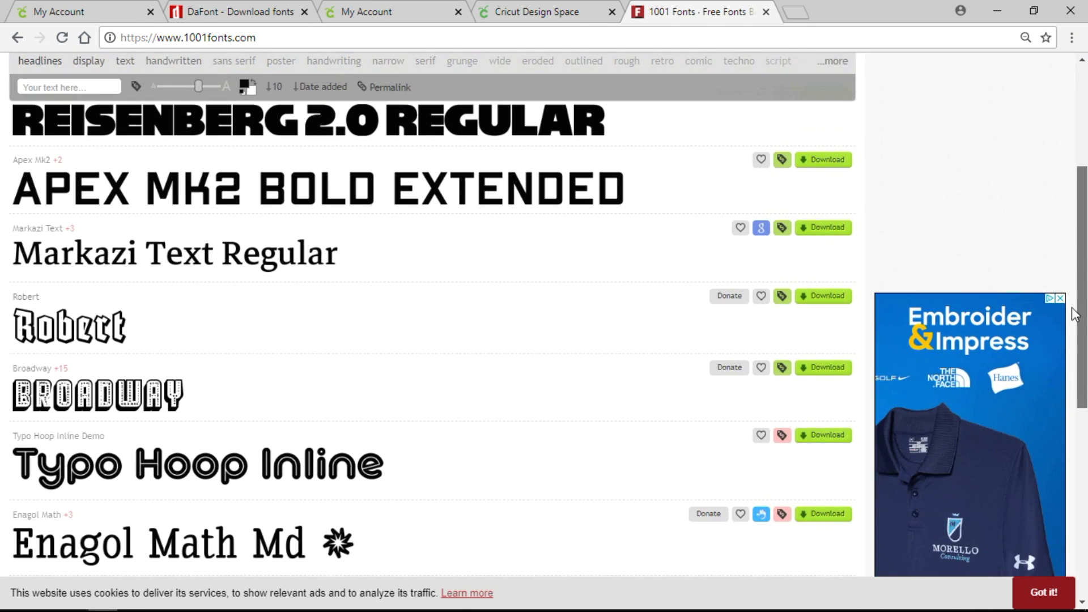
pyautogui.scroll(-1, 1067, 357)
pyautogui.scroll(-2, 1059, 426)
pyautogui.scroll(-1, 1059, 430)
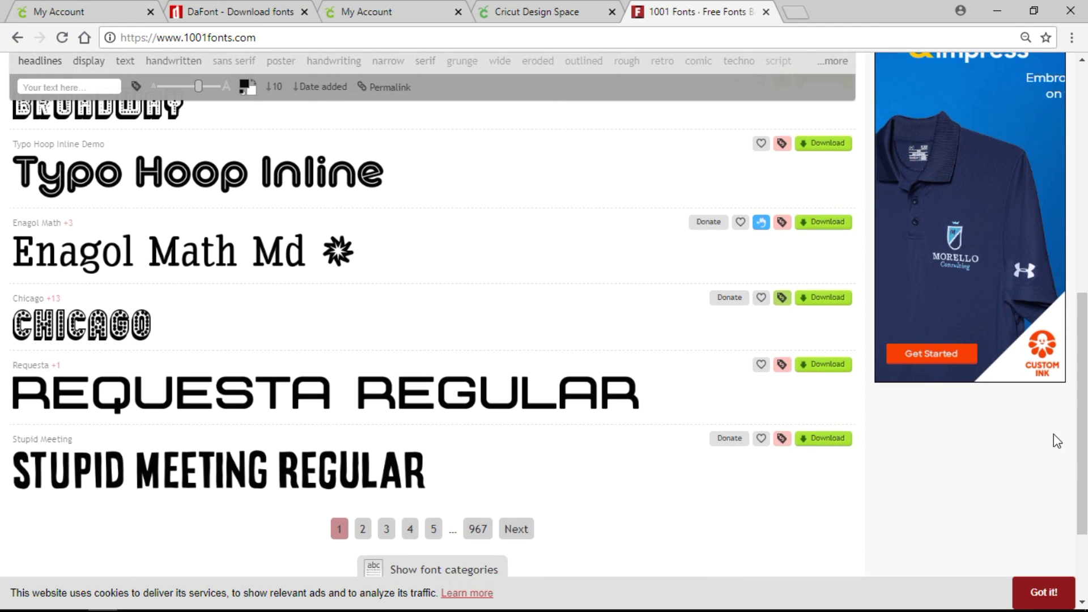
pyautogui.click(363, 527)
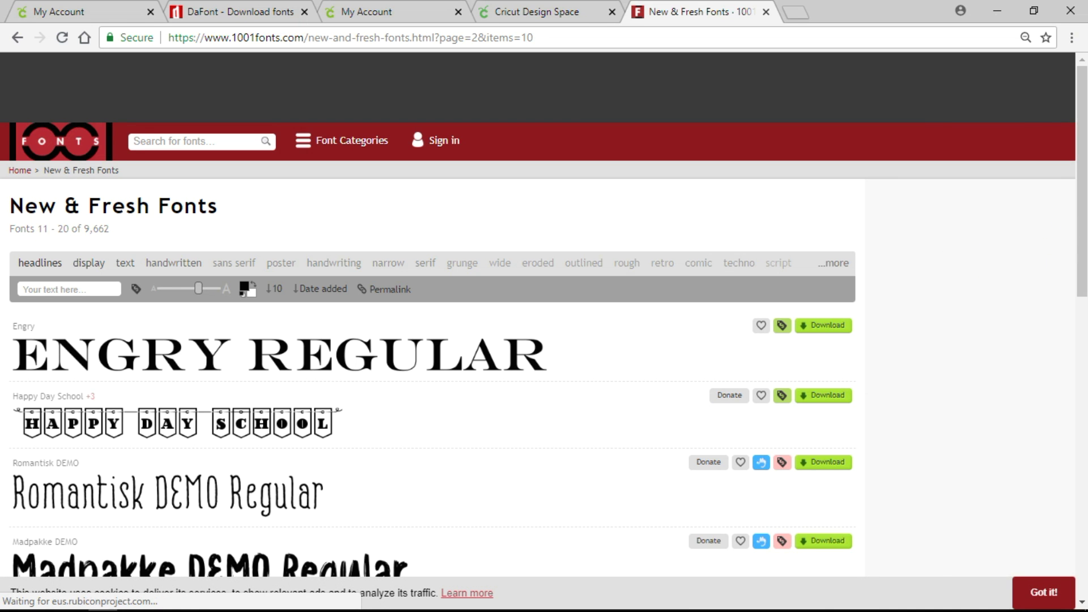
pyautogui.scroll(-1, 1087, 308)
pyautogui.moveTo(1086, 308); pyautogui.dragTo(1062, 497)
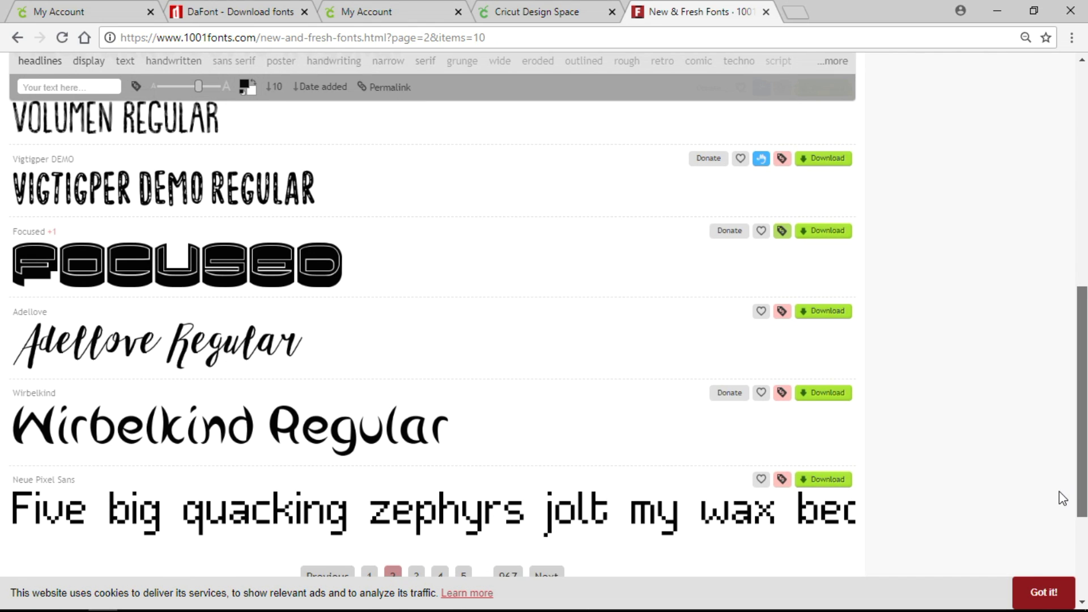
pyautogui.moveTo(1061, 496)
pyautogui.mouseDown()
pyautogui.moveTo(1052, 530)
pyautogui.moveTo(1049, 291)
pyautogui.mouseUp()
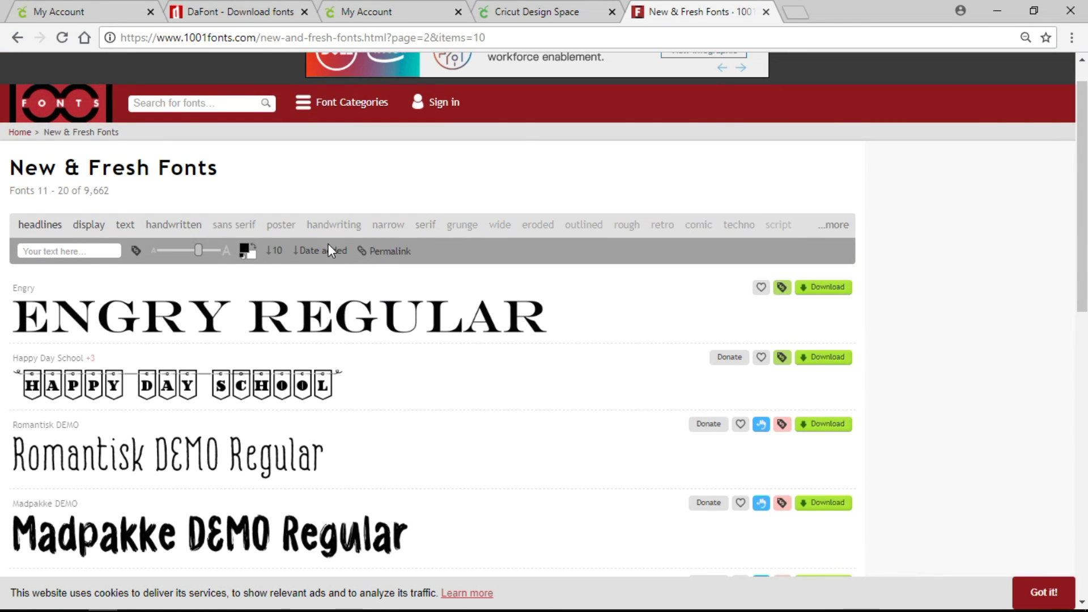
pyautogui.click(281, 225)
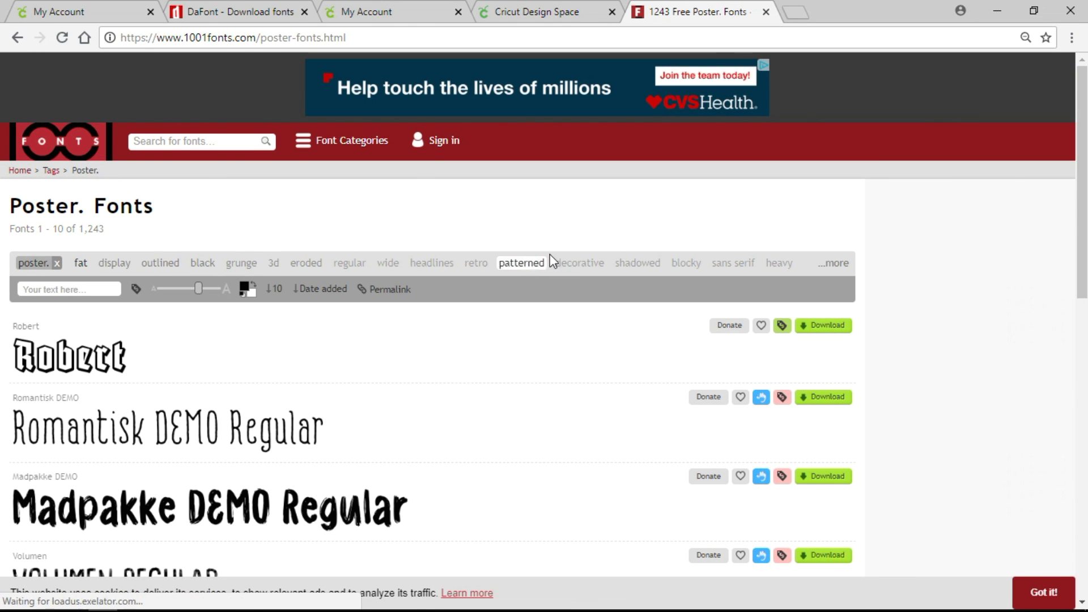
# Narrow poster fonts to decorative, download Bigdey Demo, and open bigdey.zip.
pyautogui.click(568, 265)
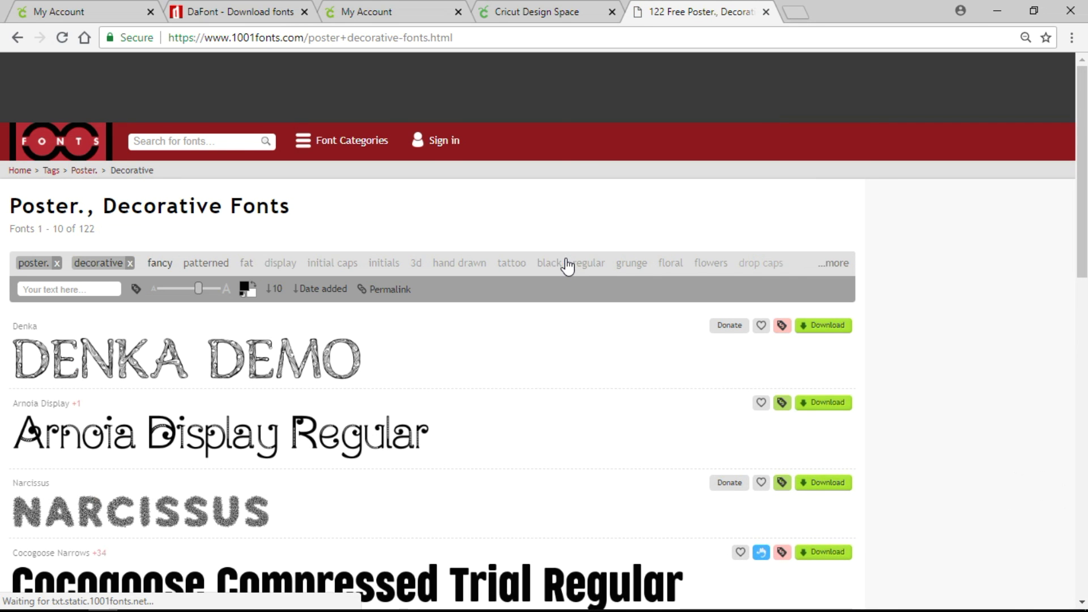
pyautogui.scroll(-5, 1069, 378)
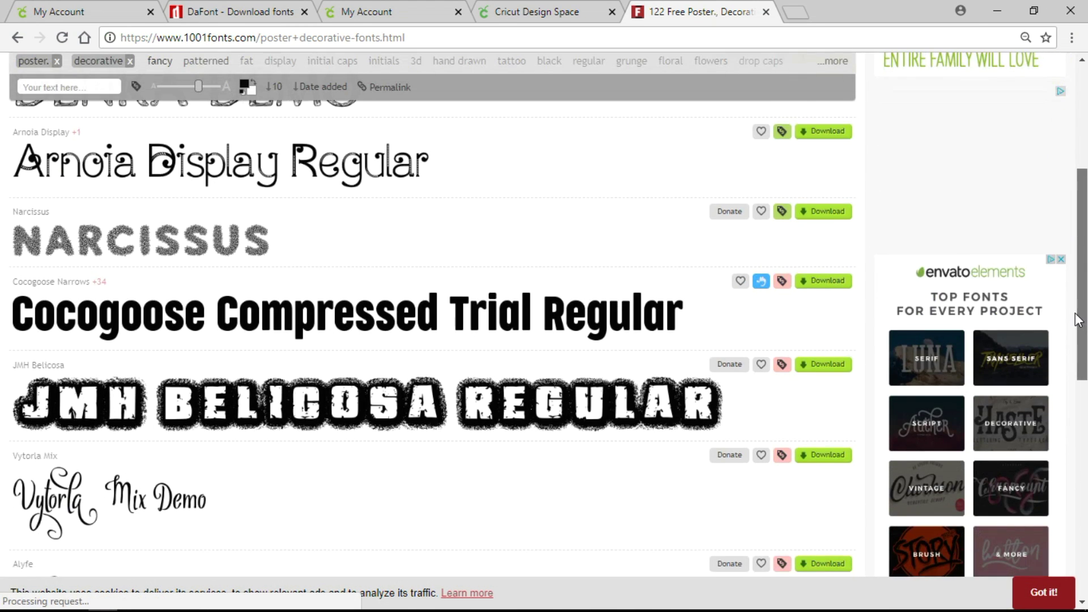
pyautogui.scroll(-2, 1068, 378)
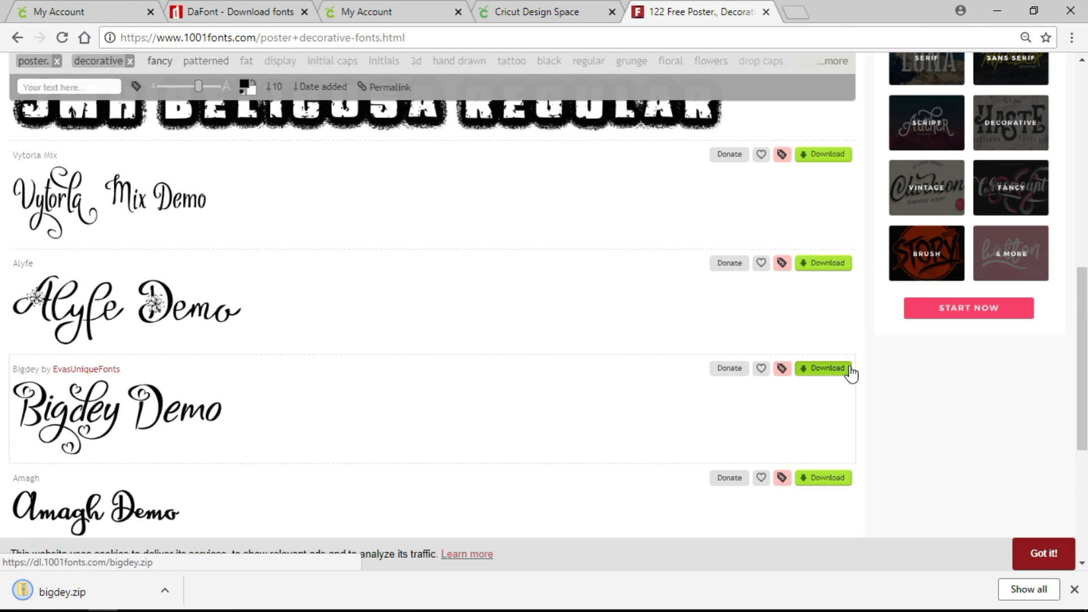
pyautogui.click(60, 599)
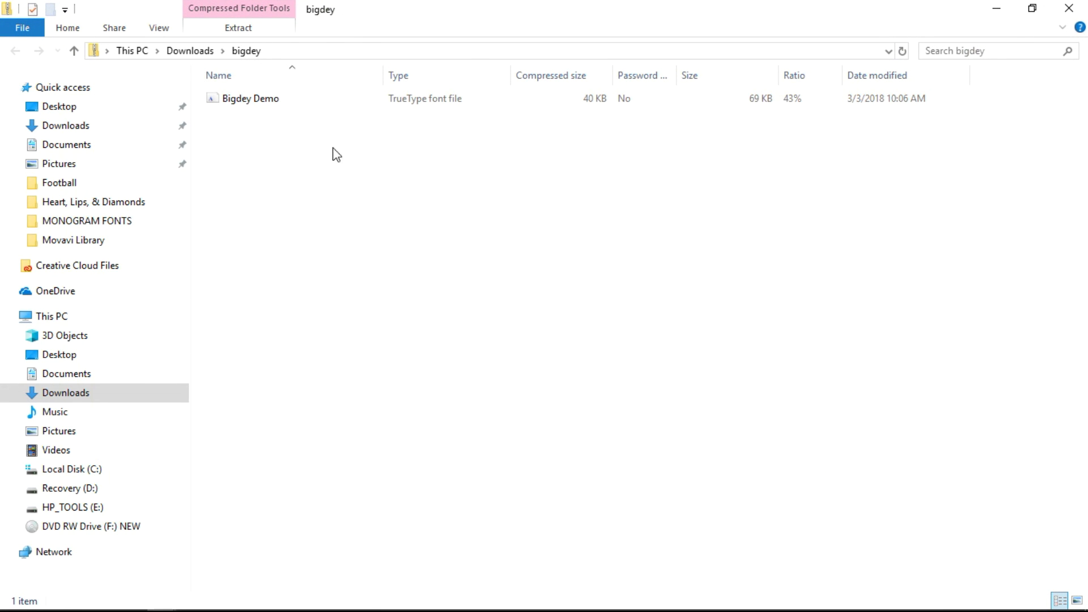
# Install the Bigdey Demo font from its preview and return to the Design Space canvas.
pyautogui.doubleClick(403, 98)
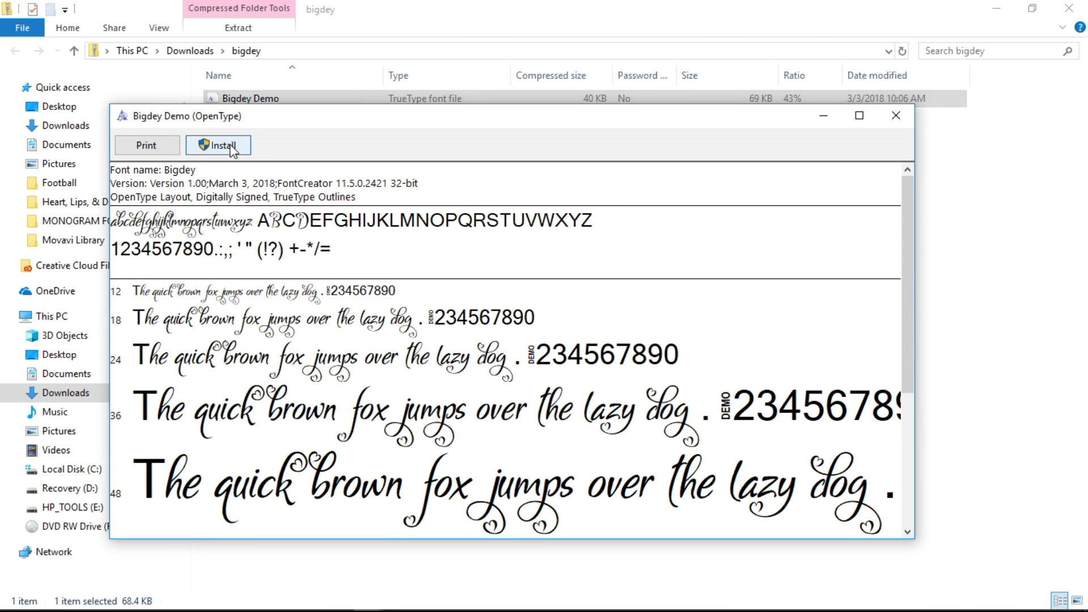
pyautogui.click(222, 154)
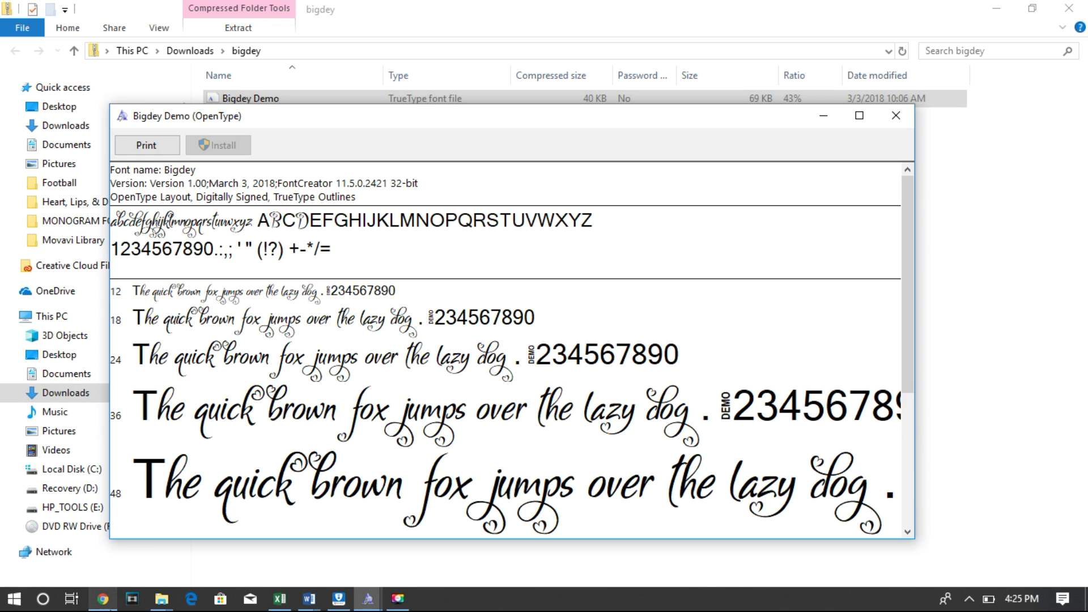
pyautogui.moveTo(102, 599)
pyautogui.click(150, 534)
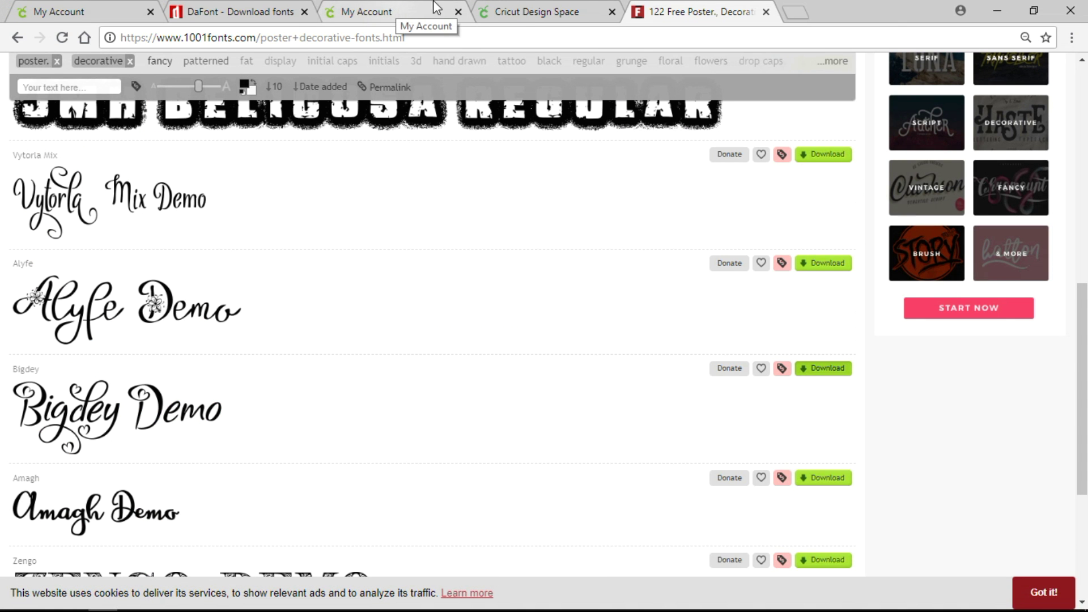
pyautogui.click(523, 16)
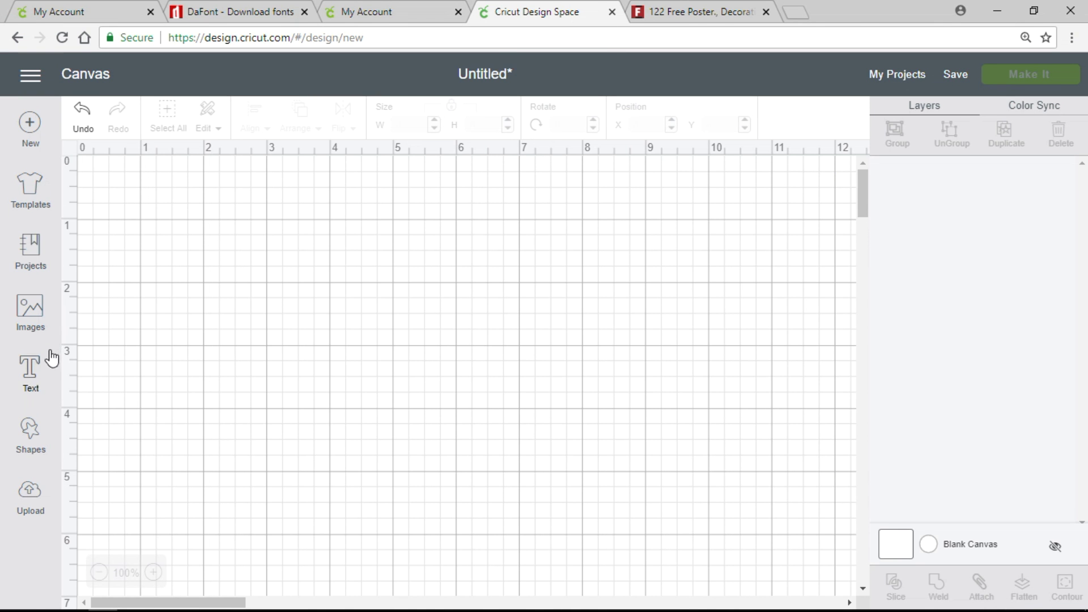
# Add a text box and search the font list for 'bigdey', then clear the search.
pyautogui.click(46, 371)
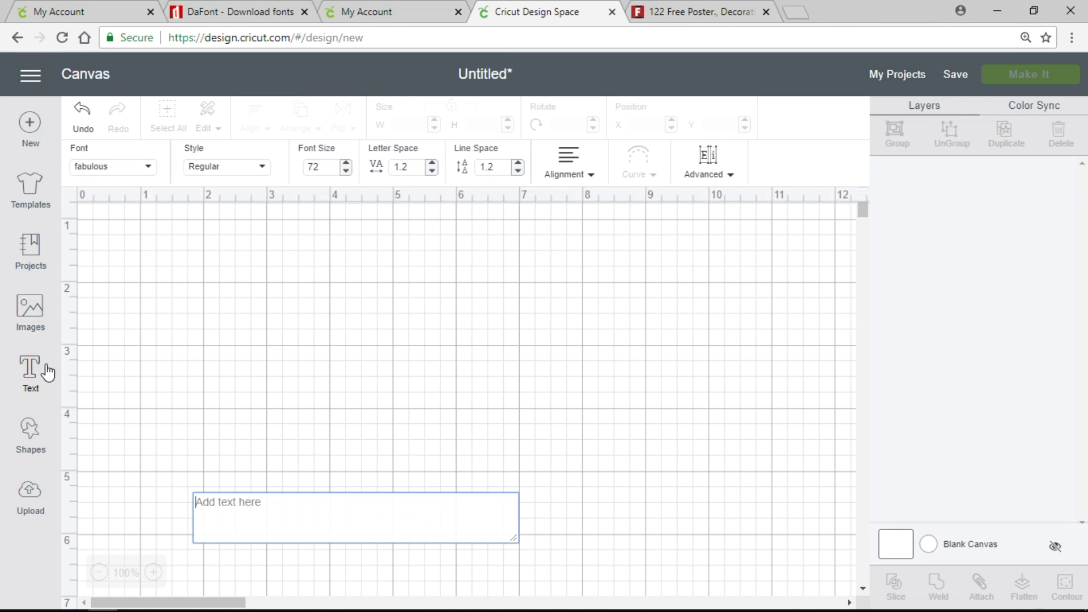
pyautogui.click(109, 170)
pyautogui.doubleClick(592, 127)
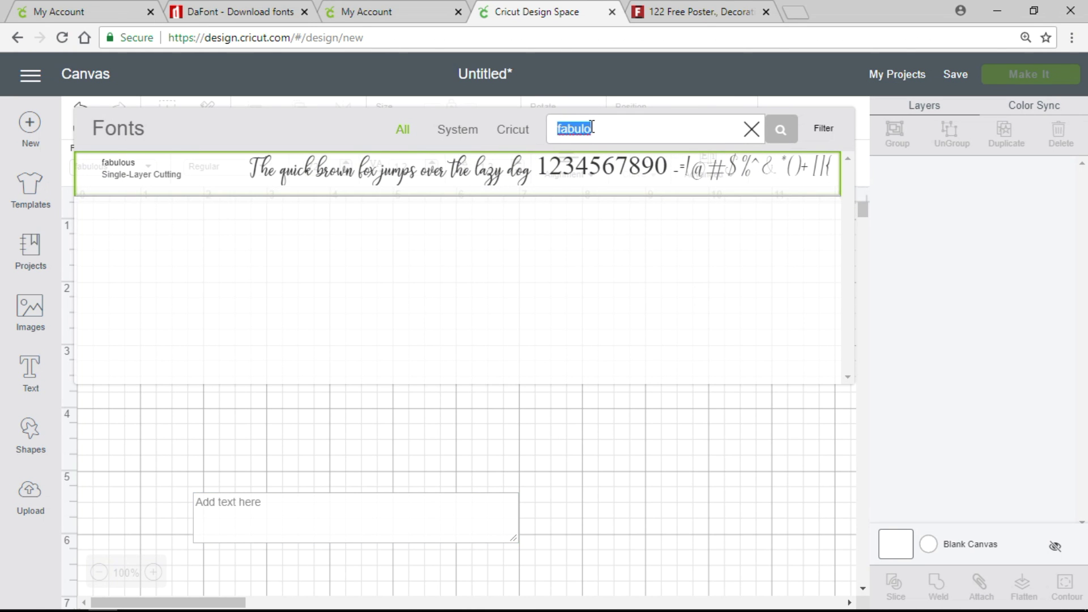
pyautogui.write('bigdey')
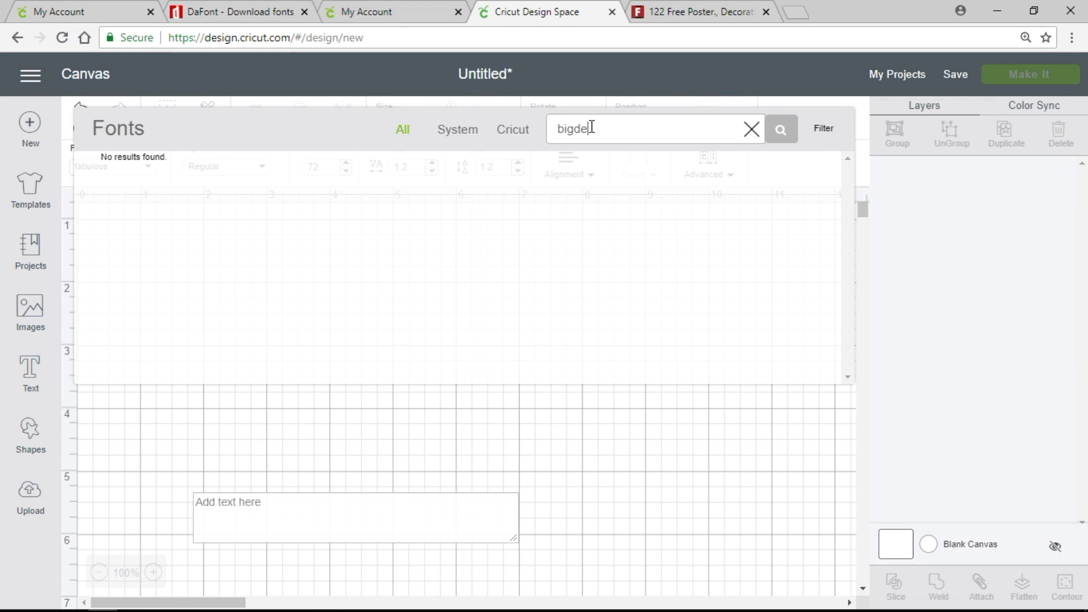
pyautogui.press('BackSpace')
pyautogui.press('BackSpace')
pyautogui.press('BackSpace')
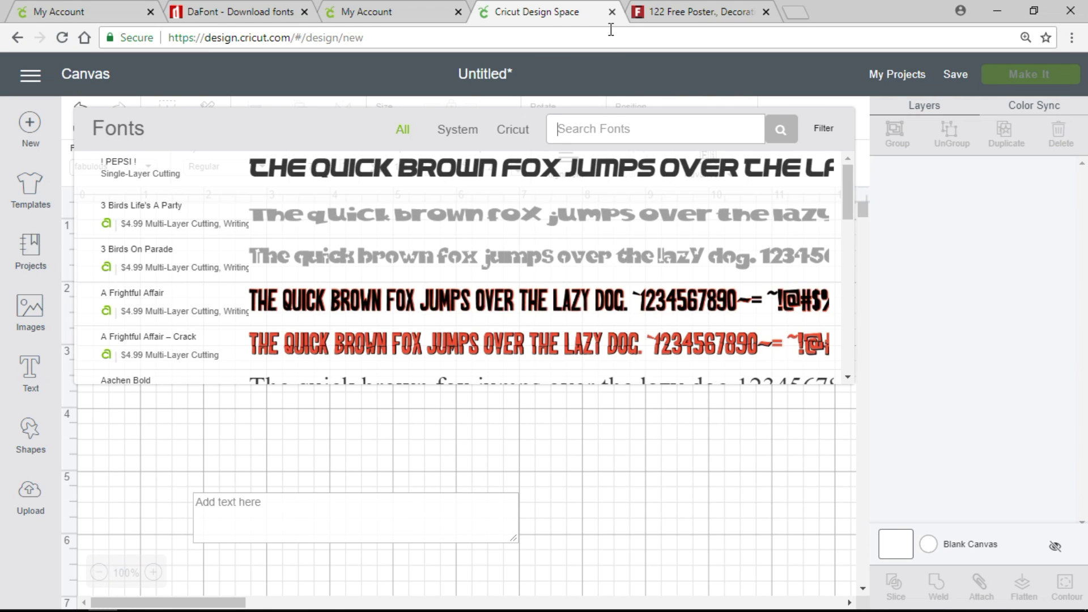
# Close the unsaved canvas, confirm leaving, and reload Design Space.
pyautogui.click(611, 11)
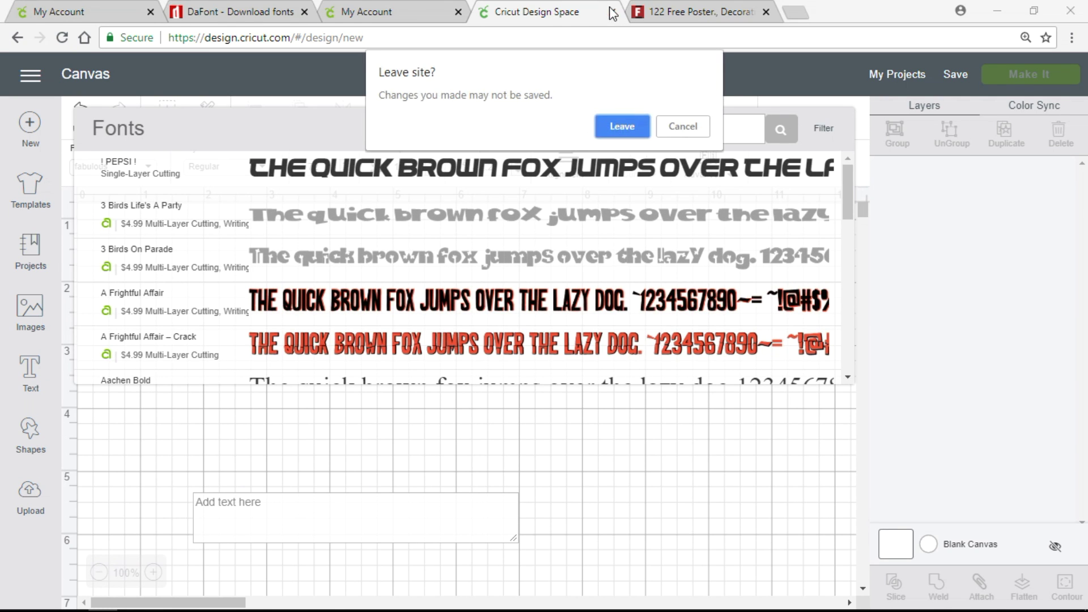
pyautogui.click(618, 126)
pyautogui.click(397, 12)
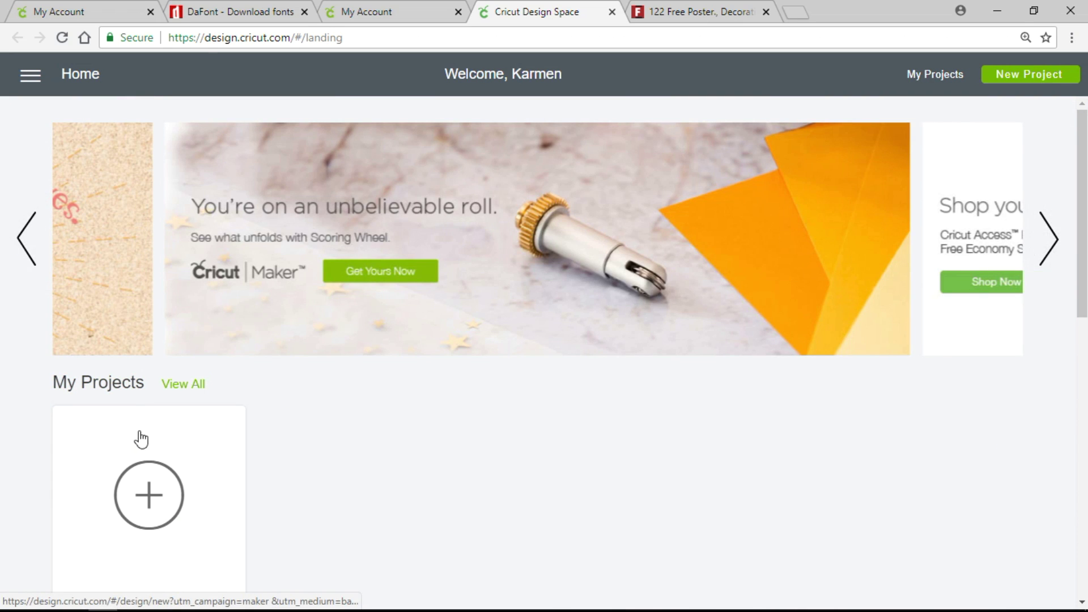
# Start a new blank project with a text box and choose the Bigdey font.
pyautogui.click(141, 494)
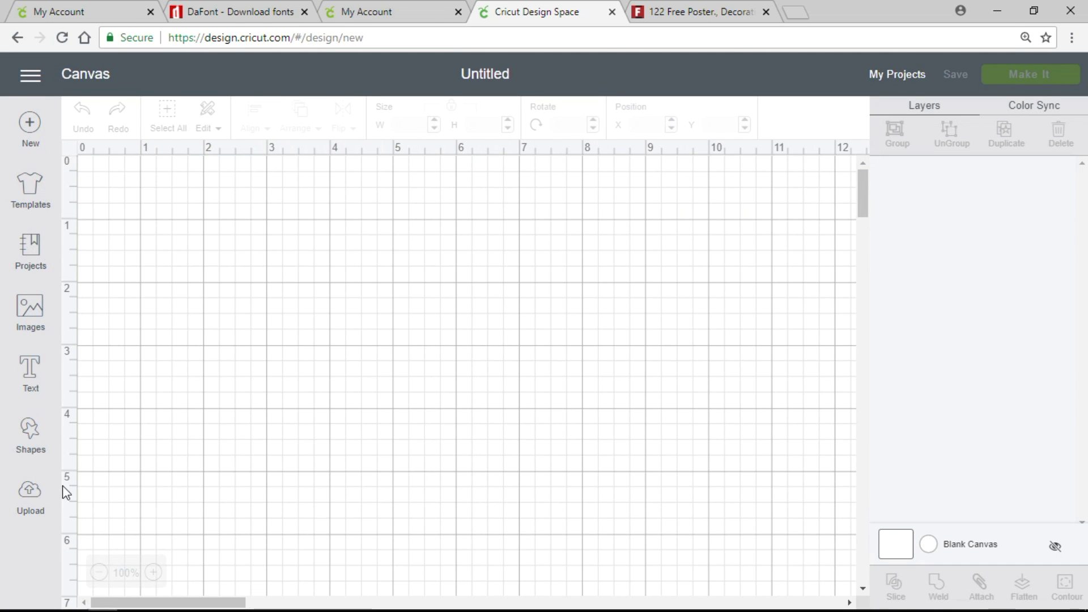
pyautogui.click(33, 395)
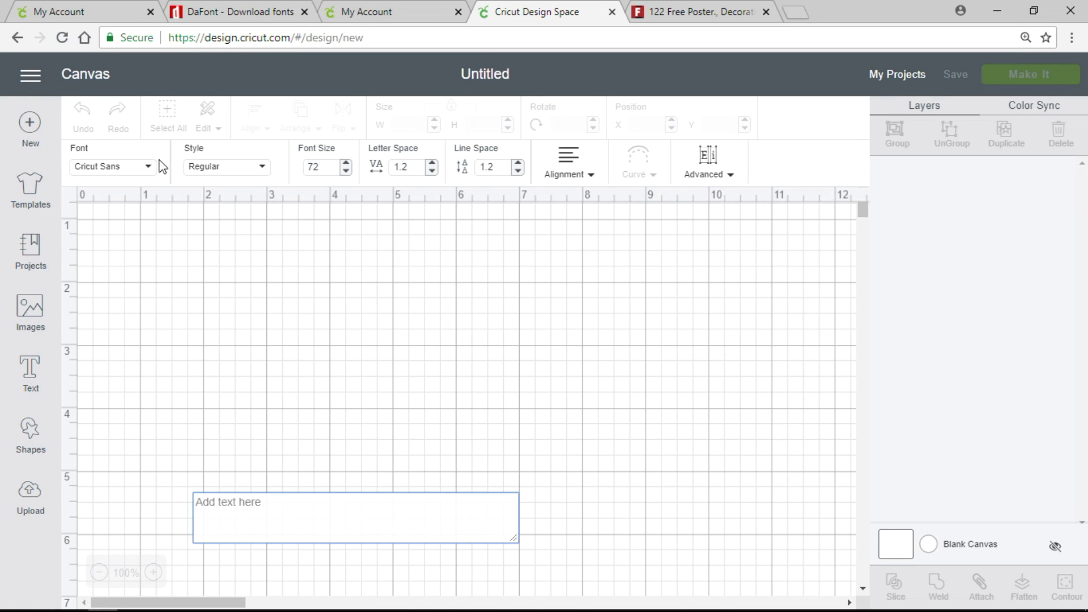
pyautogui.click(136, 167)
pyautogui.click(565, 132)
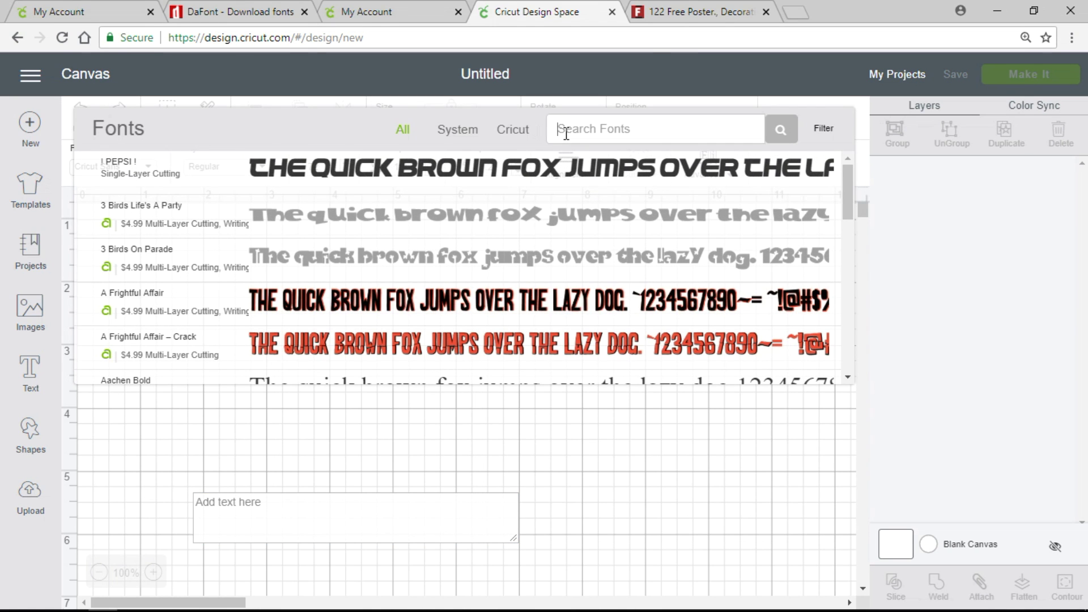
pyautogui.write('bigdey')
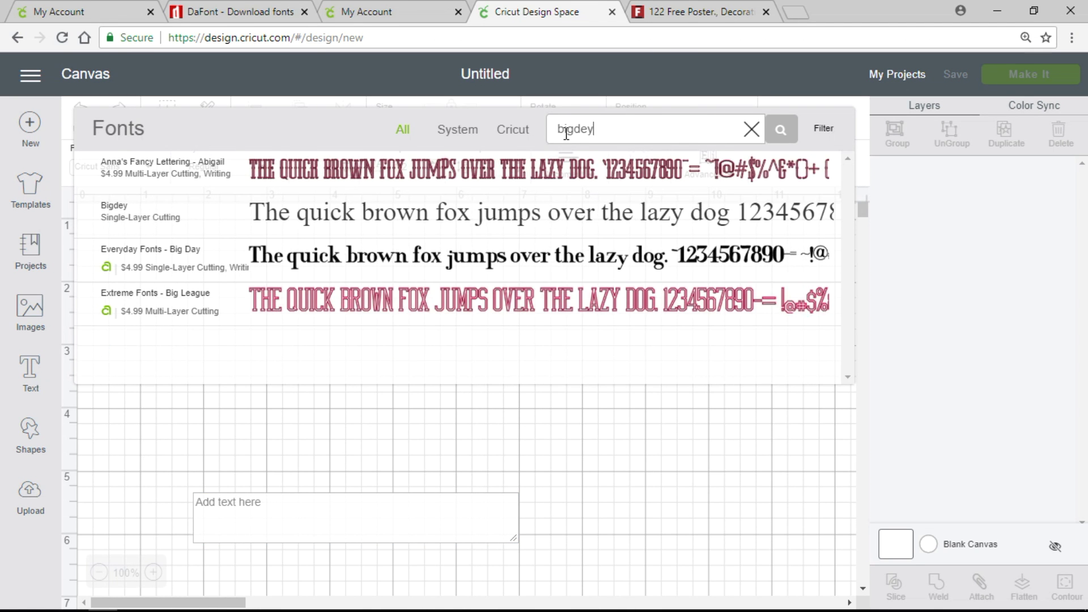
pyautogui.click(548, 171)
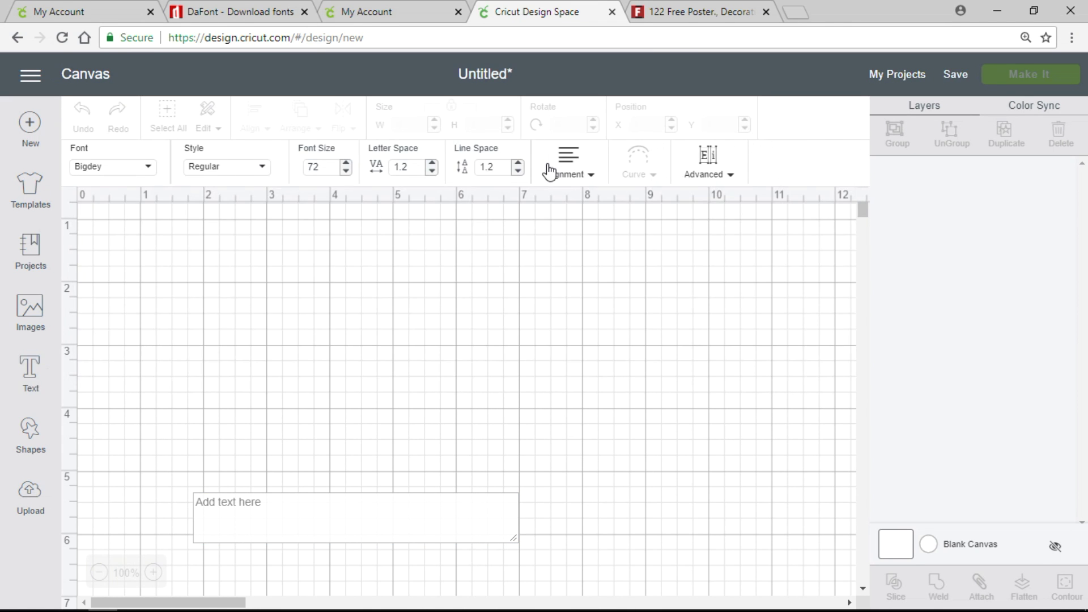
# Recheck that Bigdey is selected, close the font list, and ready the text box.
pyautogui.click(79, 169)
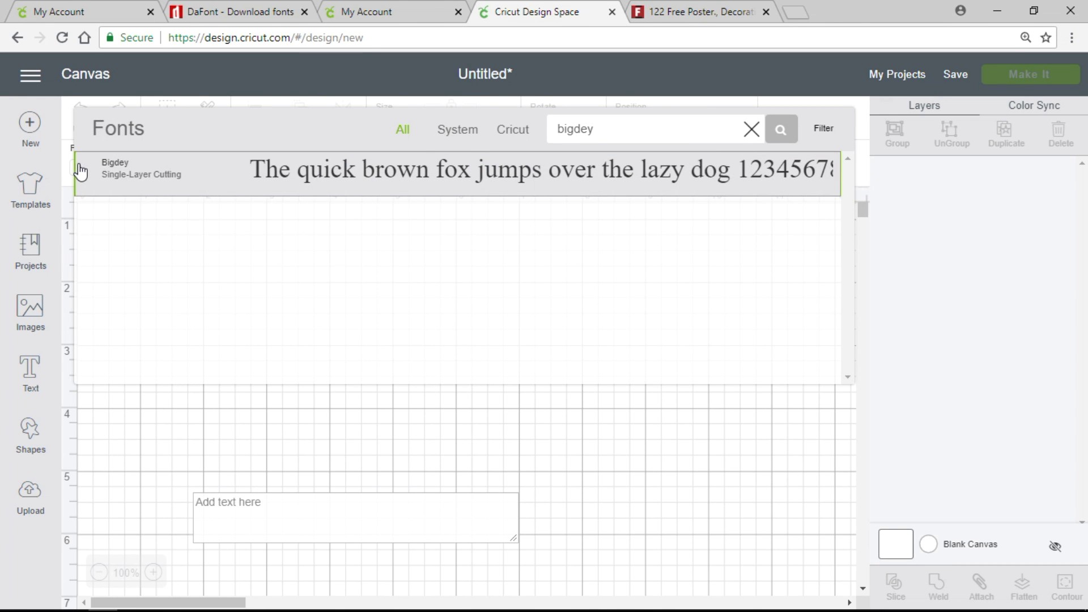
pyautogui.click(79, 170)
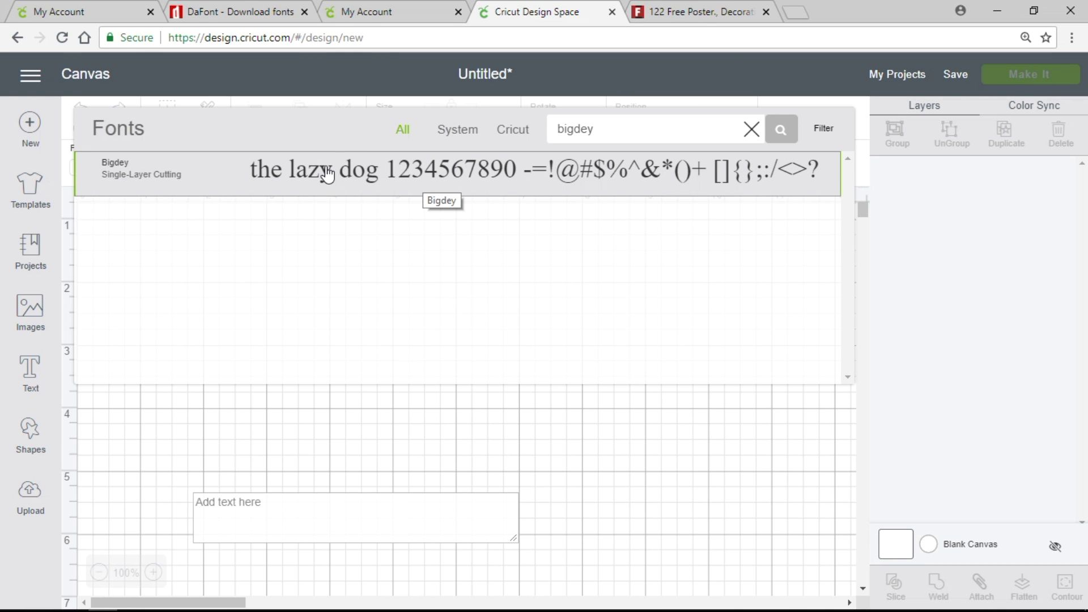
pyautogui.doubleClick(601, 131)
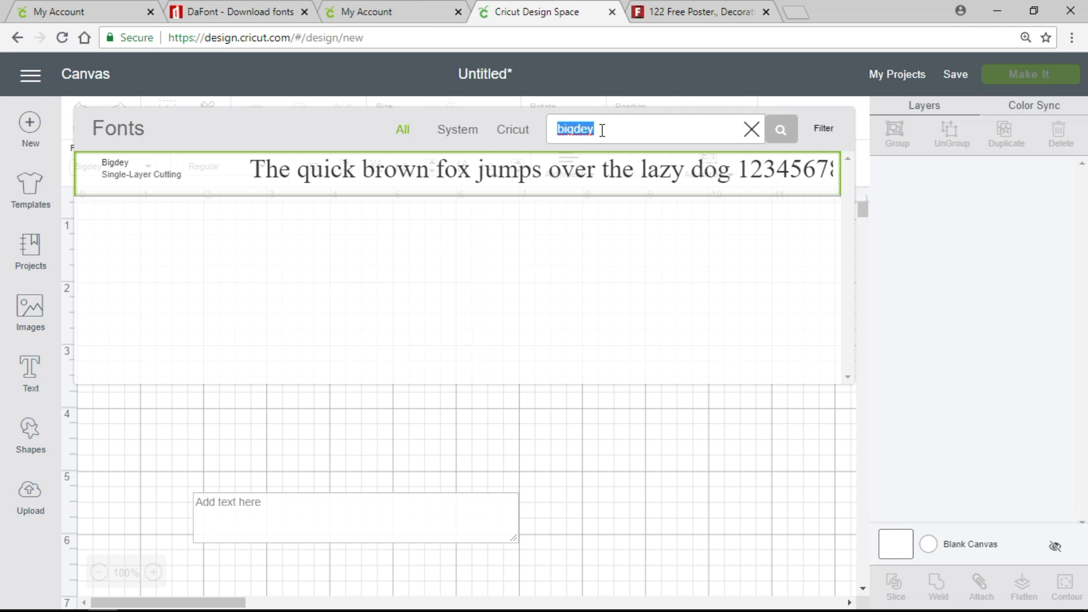
pyautogui.click(574, 177)
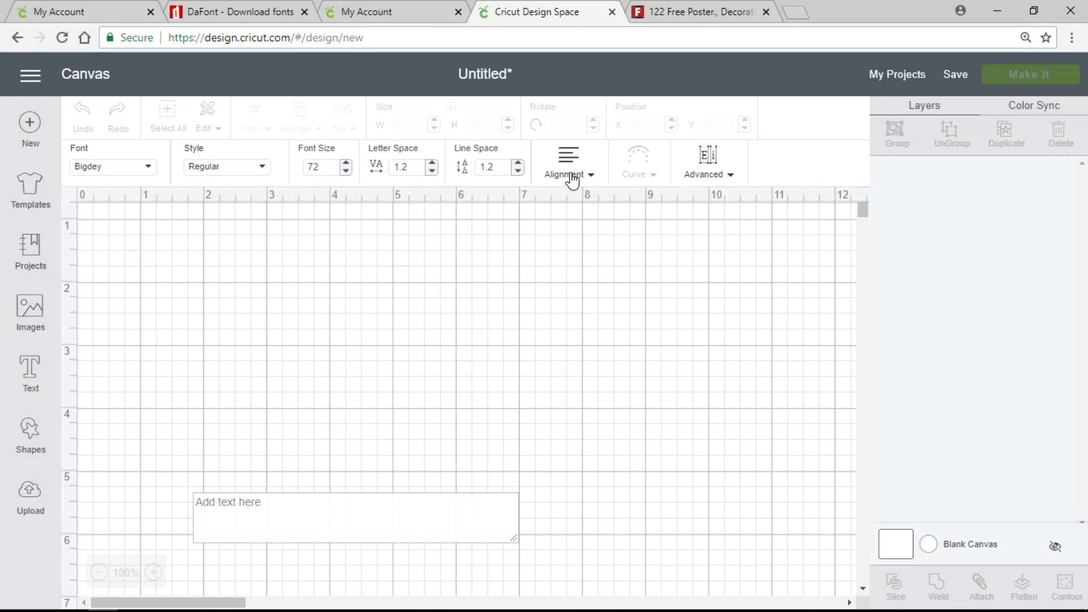
pyautogui.click(47, 383)
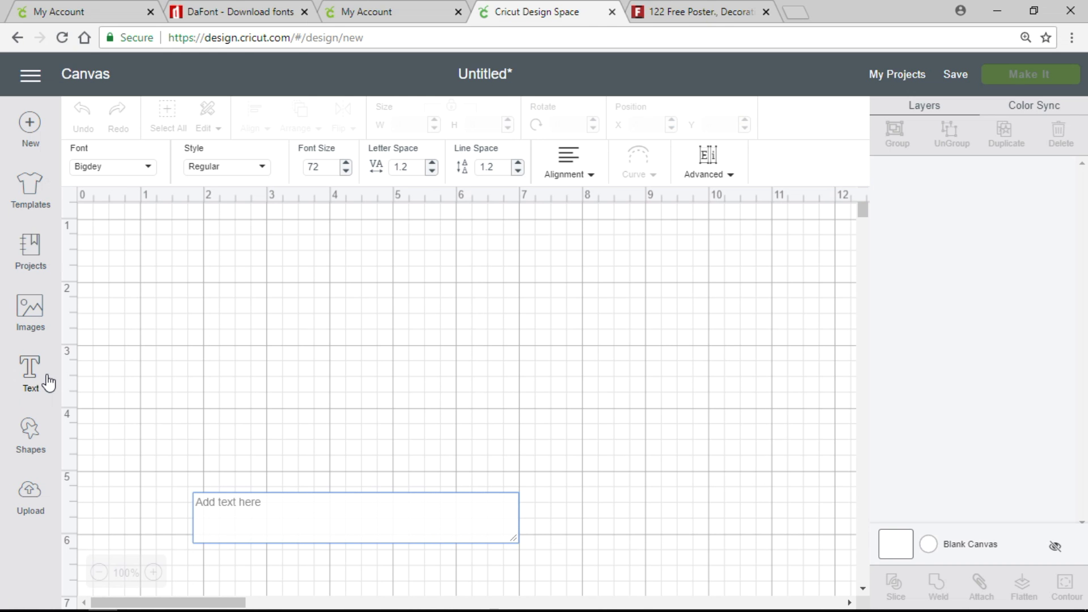
pyautogui.write('Fre')
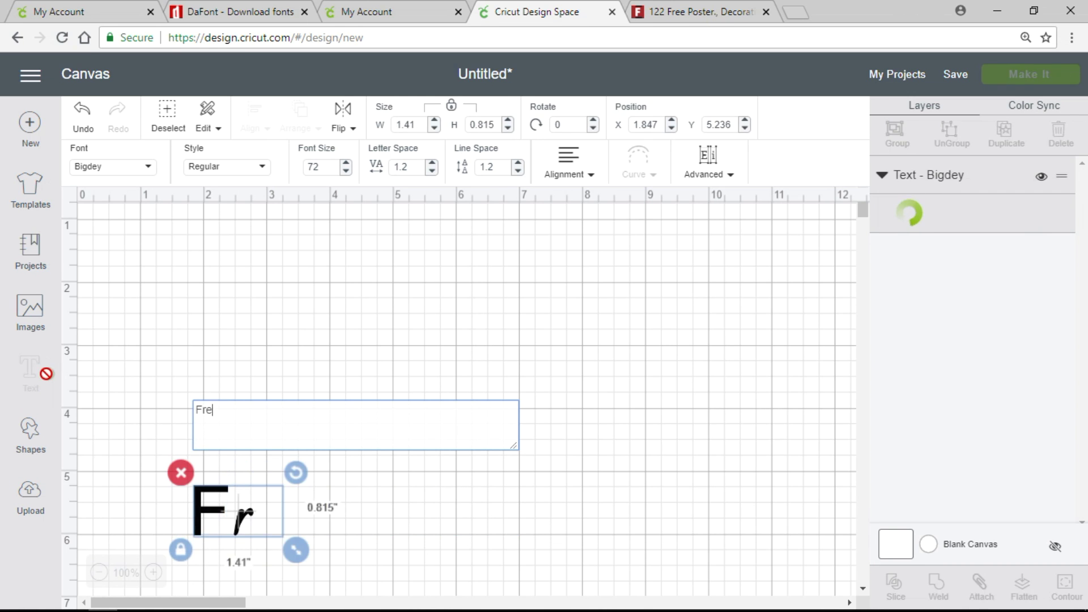
pyautogui.write('e F')
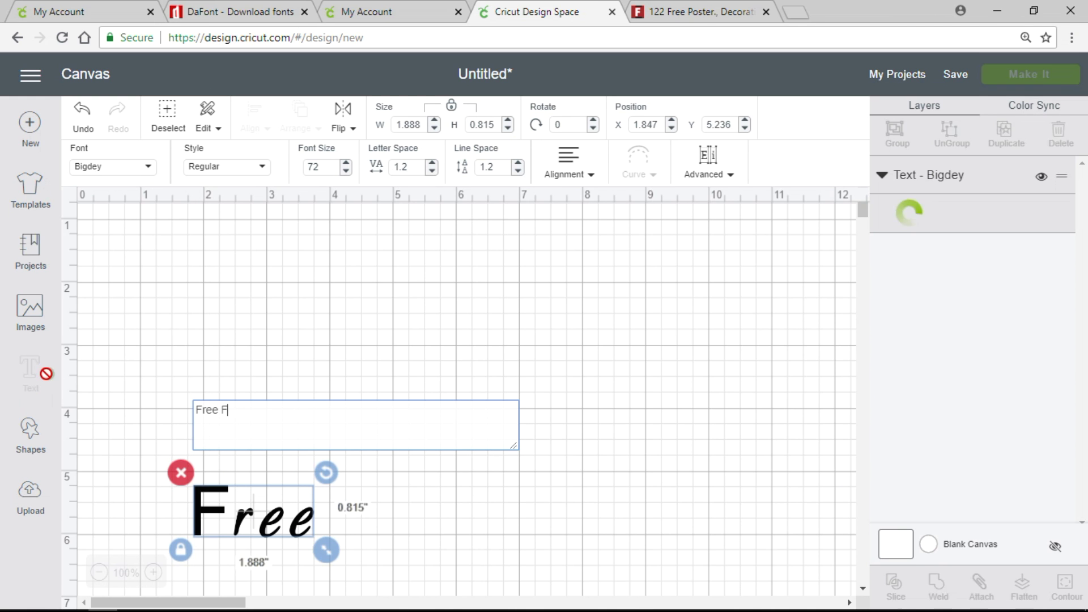
pyautogui.write('onts')
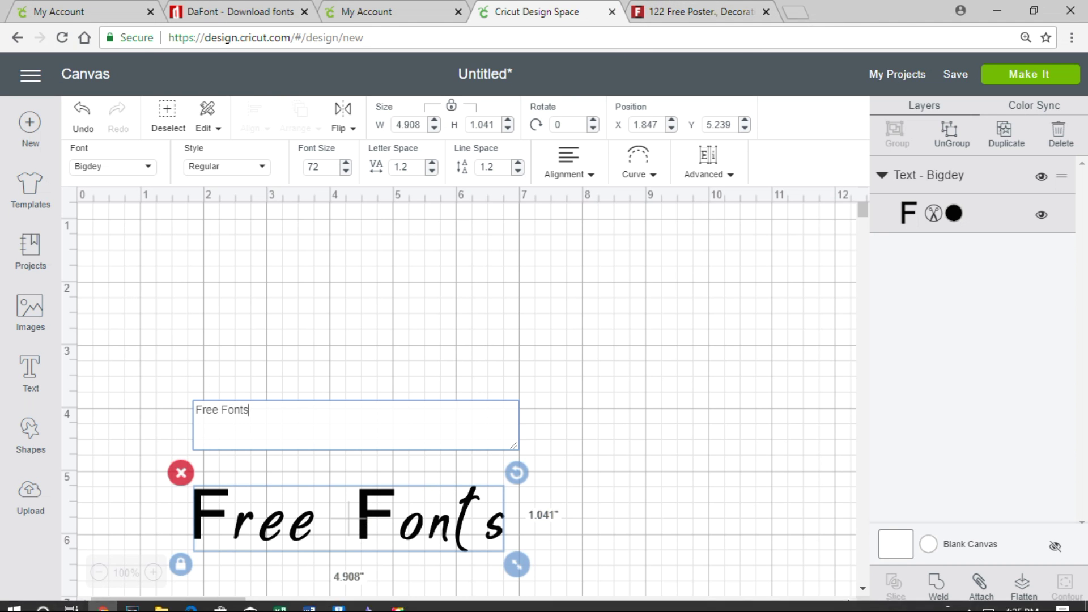
pyautogui.moveTo(367, 600)
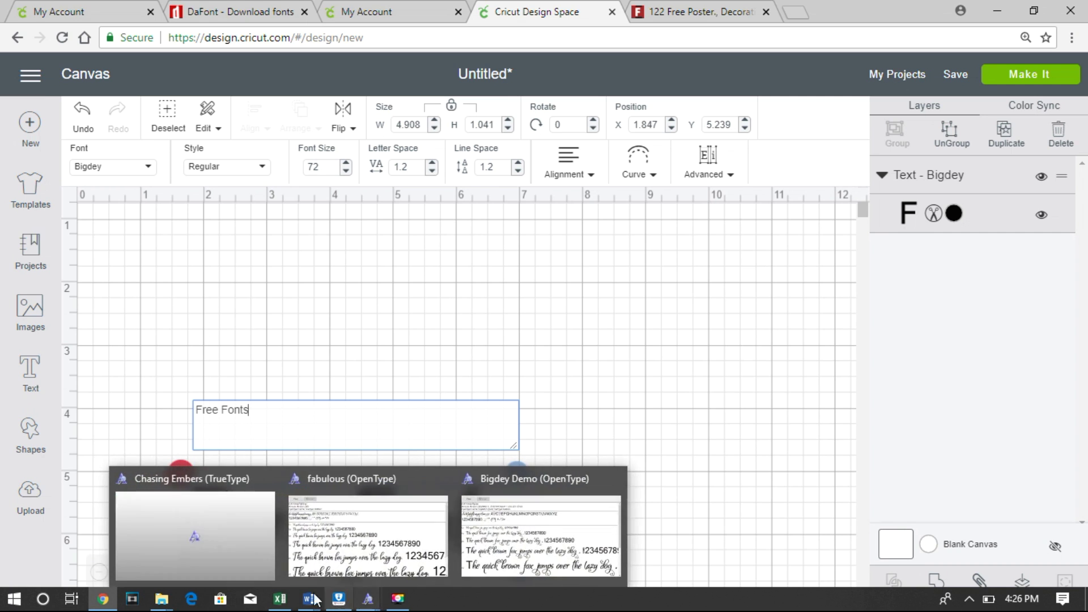
# Switch to the 'Bigdey Font - 1001 Fonts' tab in Chrome.
pyautogui.click(697, 12)
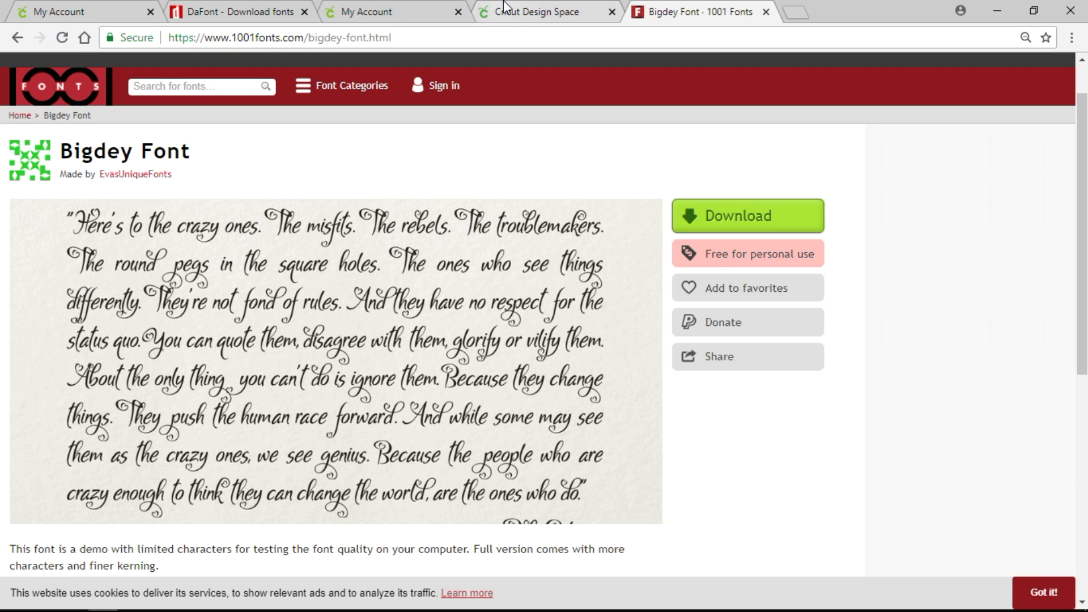